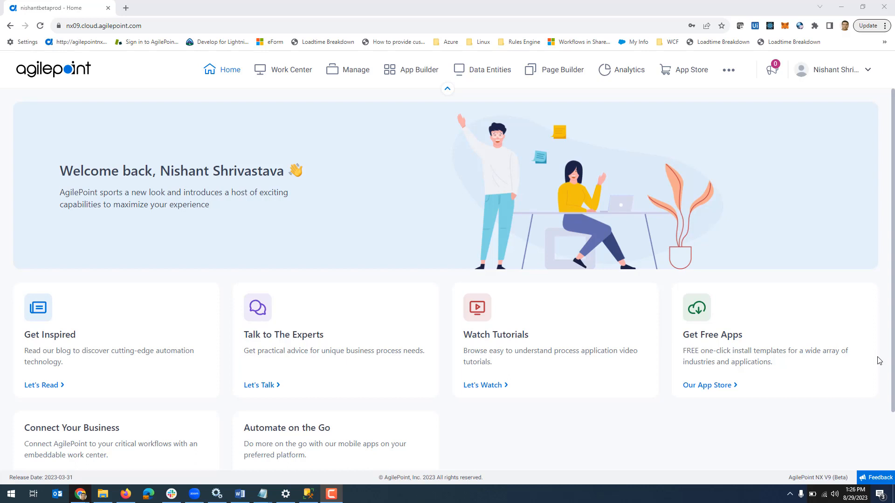
# Switch to the incognito AgilePoint window and open the package list in App Builder
pyautogui.click(448, 266)
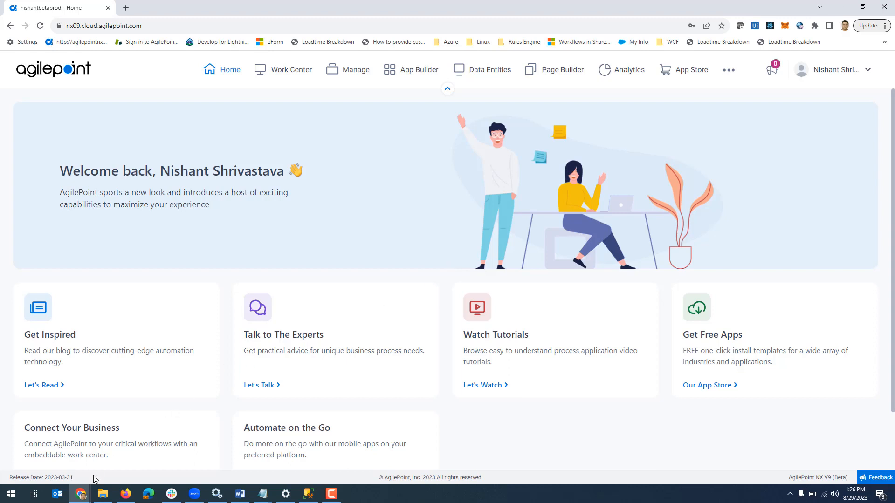
pyautogui.moveTo(86, 497)
pyautogui.click(359, 455)
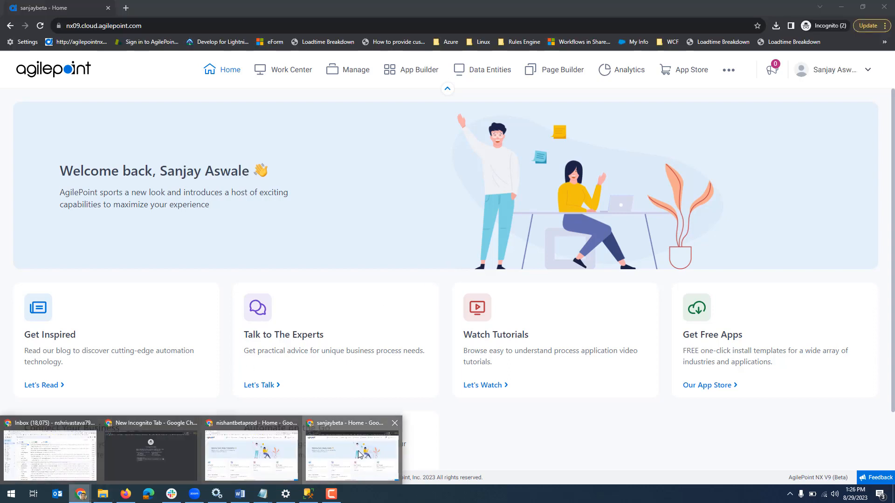
pyautogui.click(419, 75)
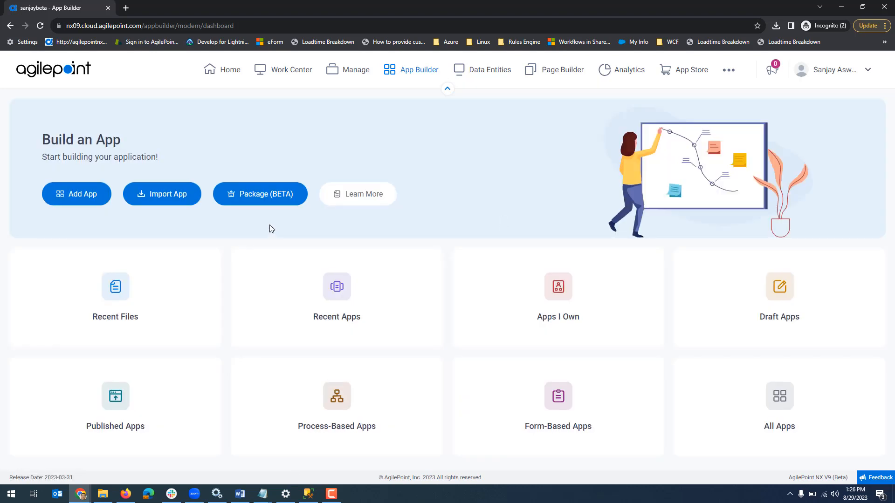
pyautogui.click(261, 202)
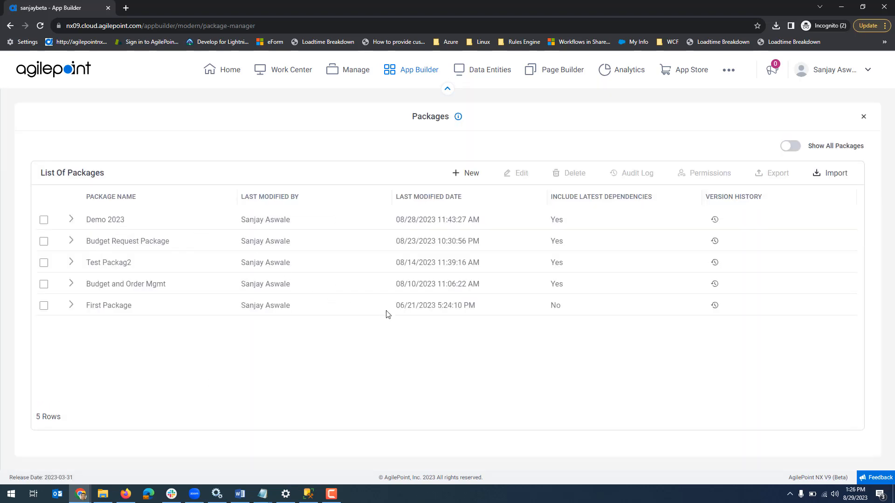
# Start a new package named PM Demo with no description and proceed to its contents
pyautogui.click(472, 175)
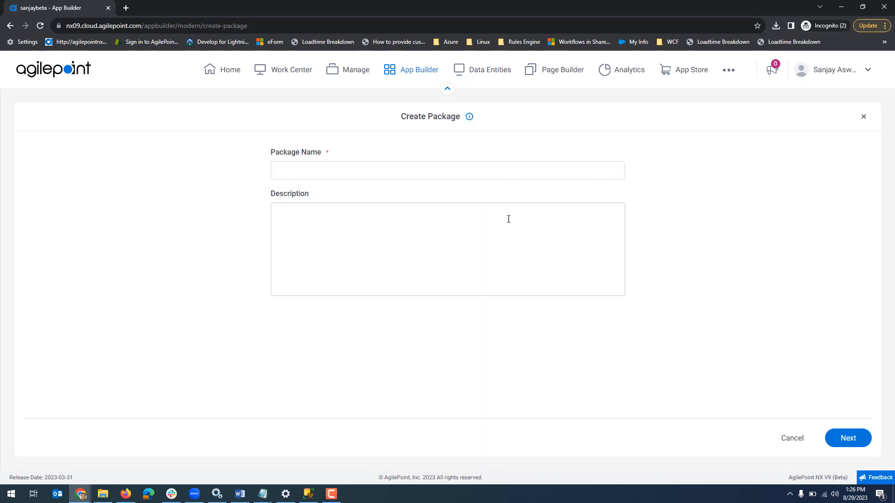
pyautogui.click(385, 173)
pyautogui.write('PM Demo')
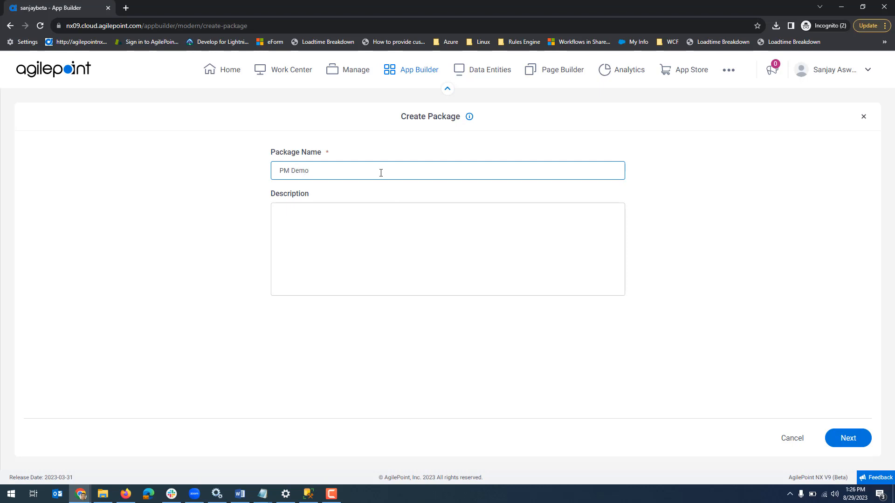
pyautogui.moveTo(381, 173); pyautogui.dragTo(172, 180)
pyautogui.click(848, 438)
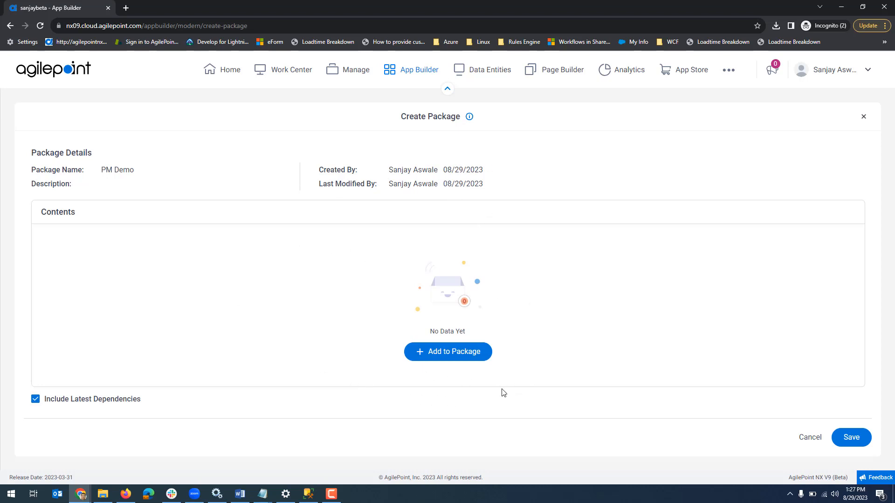
# Add the Budget Request app with all its dependencies to the PM Demo package contents
pyautogui.click(446, 359)
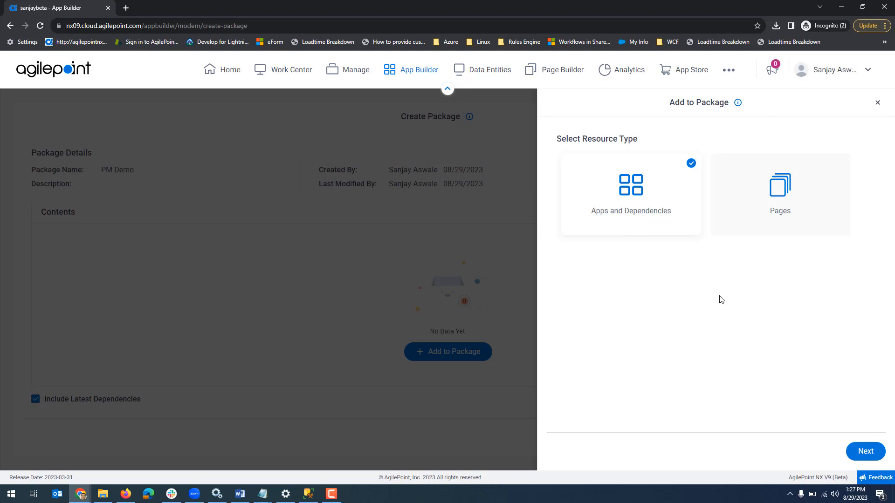
pyautogui.click(864, 451)
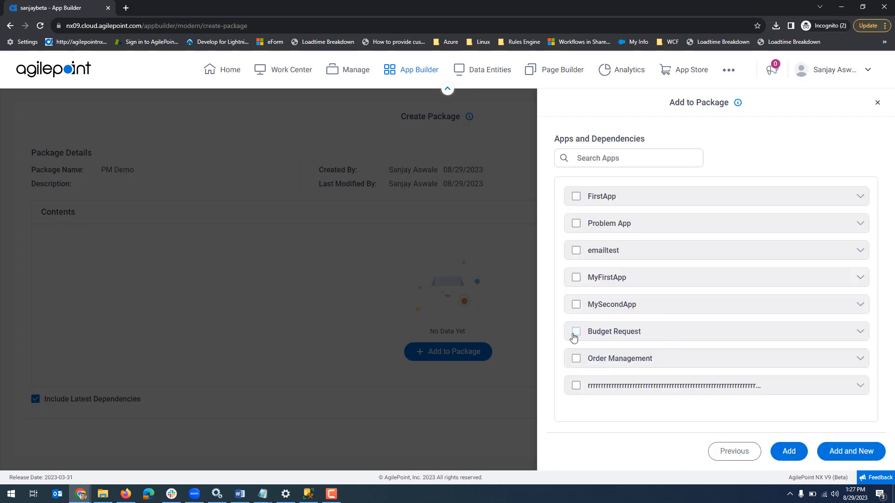
pyautogui.click(576, 333)
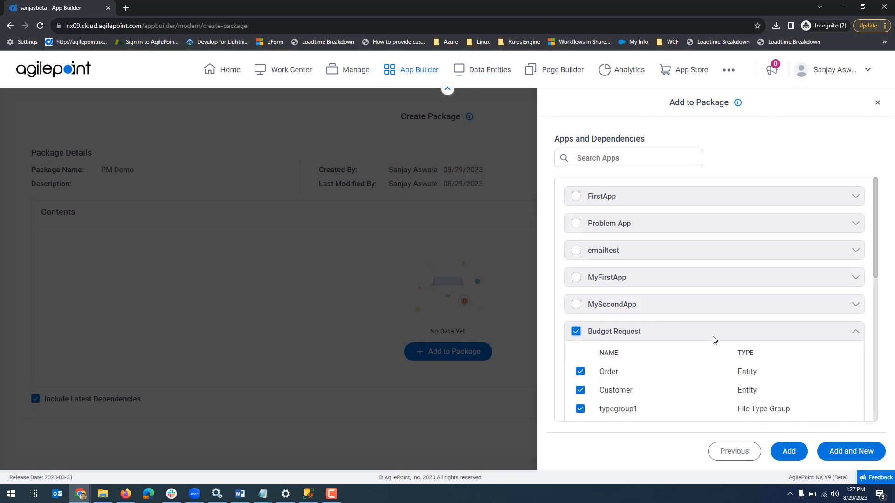
pyautogui.scroll(-3, 713, 339)
pyautogui.scroll(-1, 713, 339)
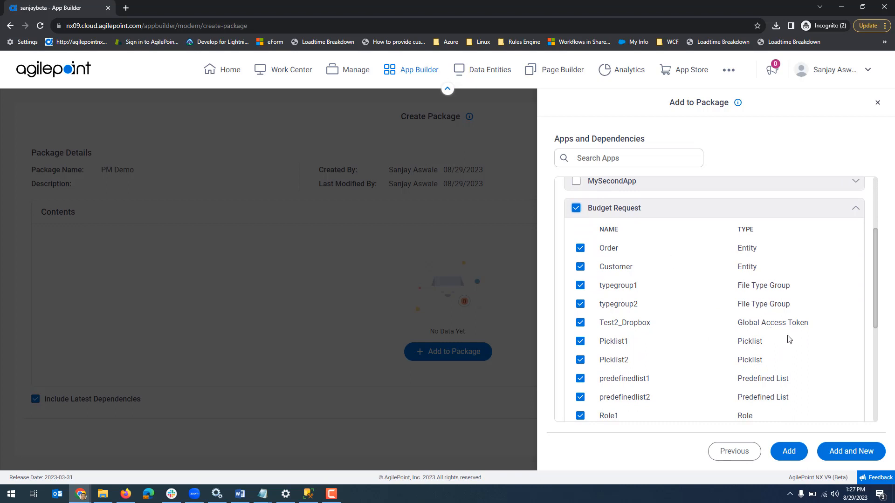
pyautogui.scroll(-2, 787, 338)
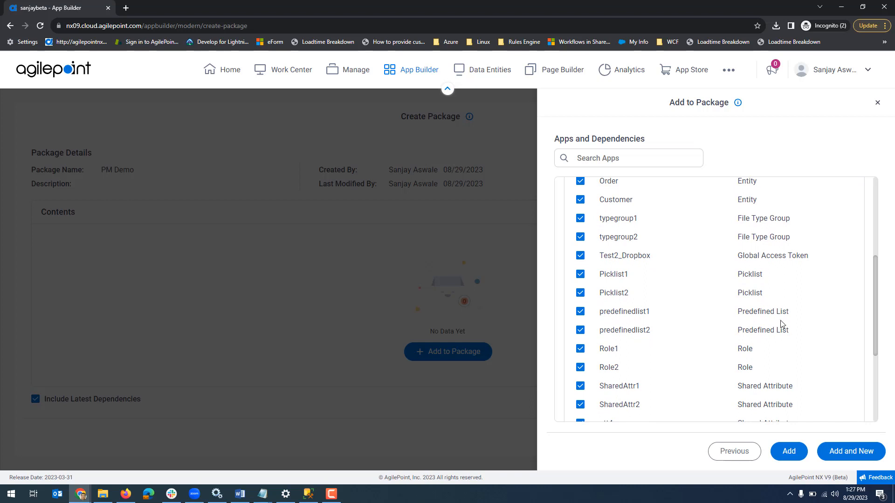
pyautogui.scroll(-1, 787, 325)
pyautogui.scroll(-2, 788, 325)
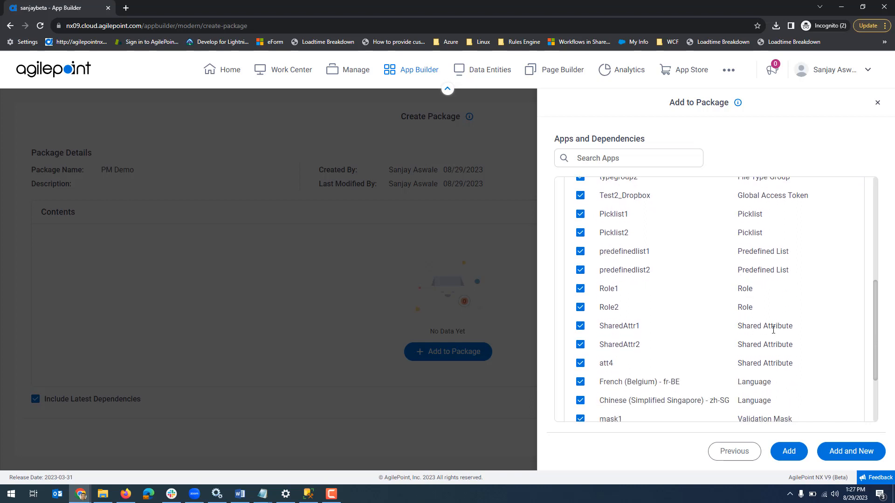
pyautogui.scroll(-3, 797, 332)
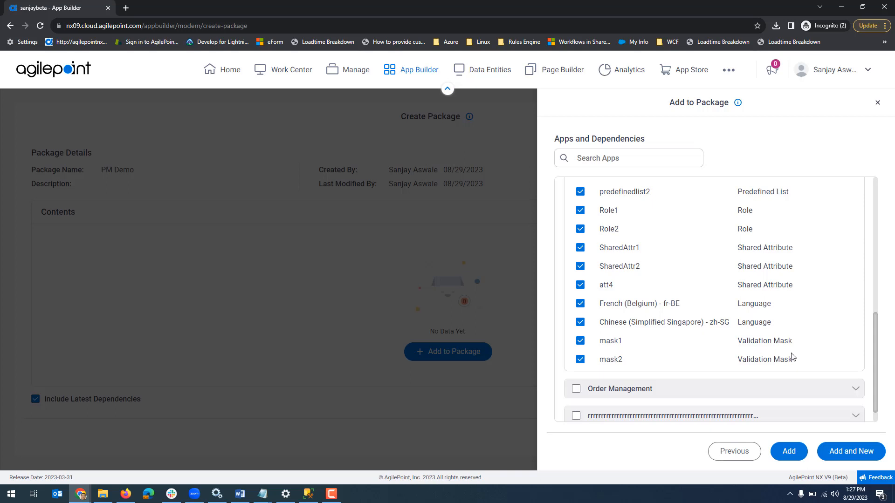
pyautogui.scroll(5, 790, 313)
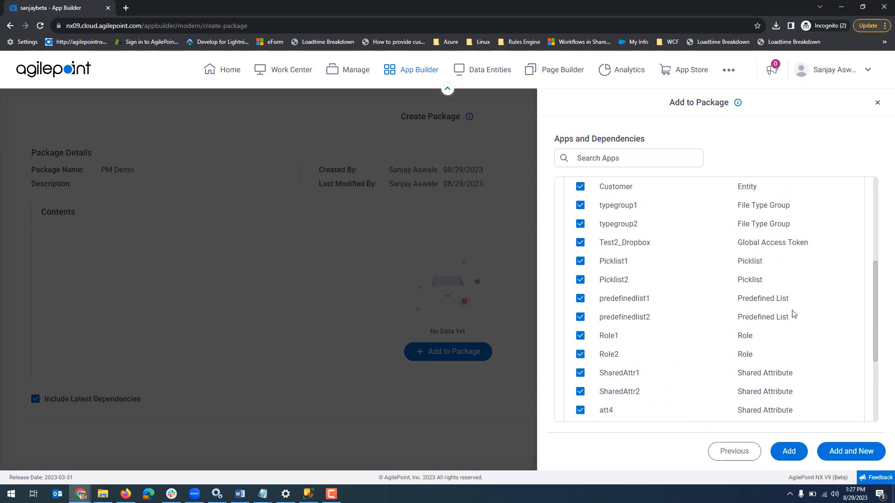
pyautogui.scroll(3, 793, 315)
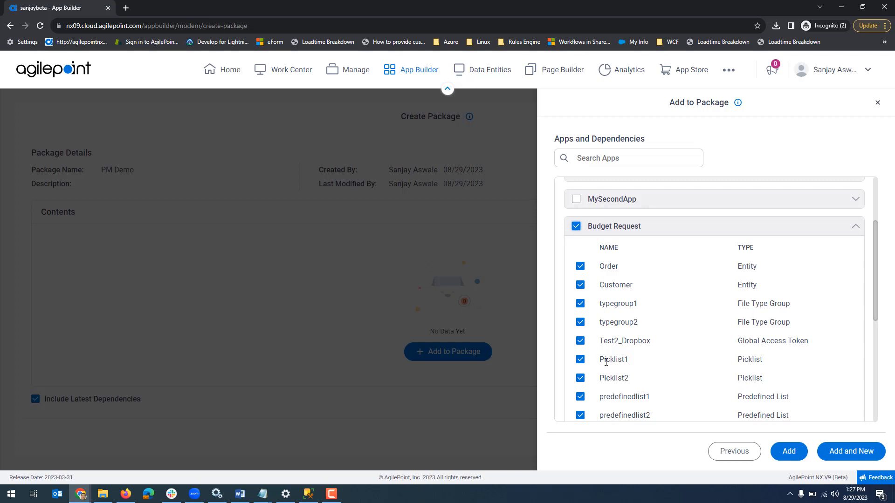
pyautogui.scroll(-2, 747, 339)
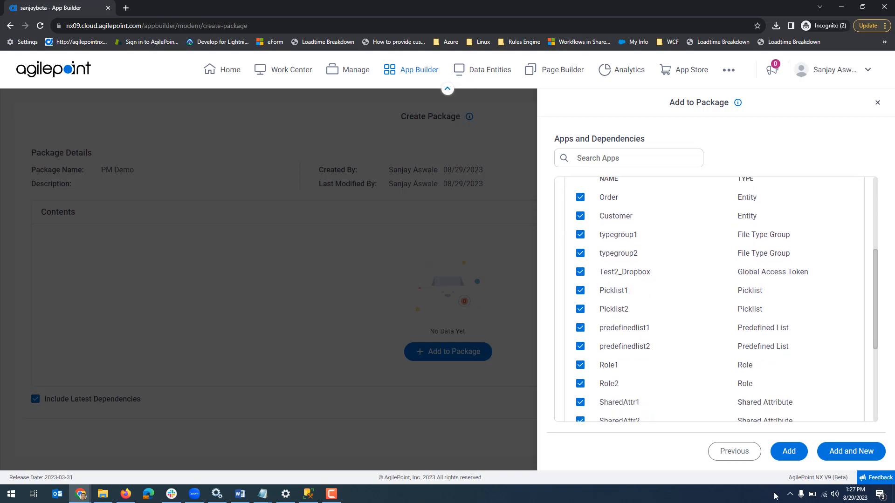
pyautogui.click(789, 451)
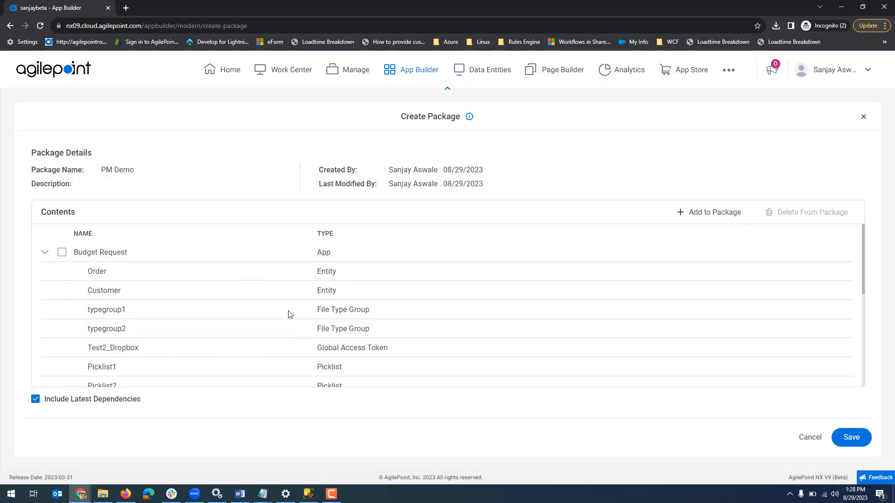
# Save the PM Demo package with Include Latest Dependencies enabled
pyautogui.scroll(-1, 289, 314)
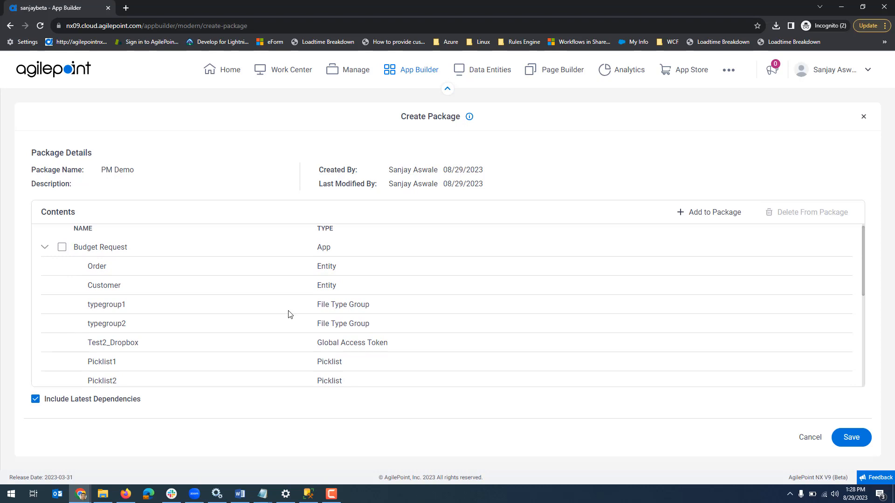
pyautogui.scroll(1, 289, 314)
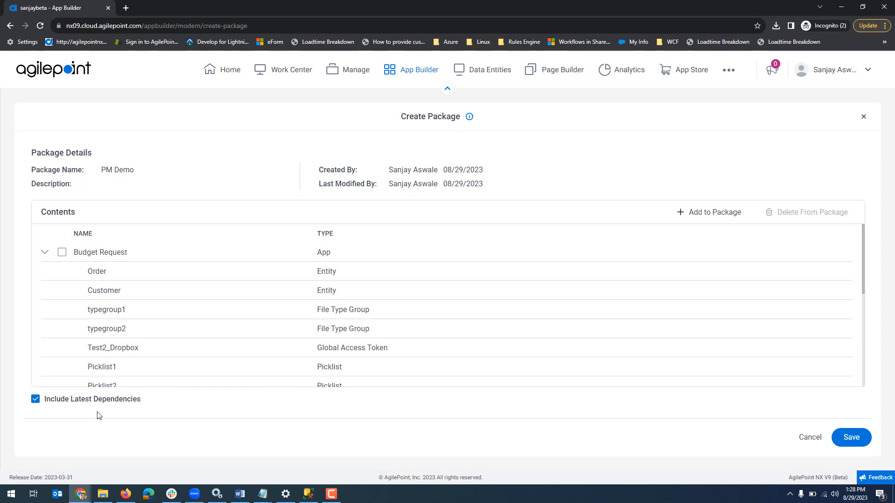
pyautogui.click(41, 400)
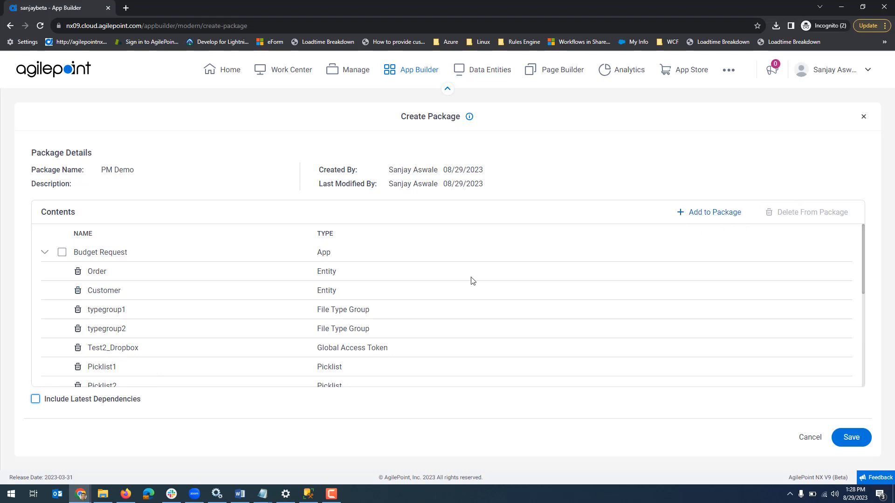
pyautogui.click(35, 399)
pyautogui.click(858, 440)
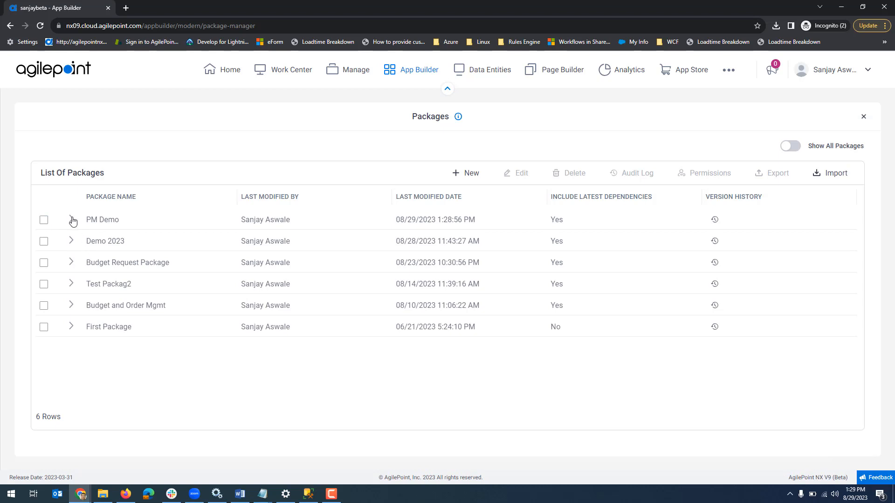
# Expand the PM Demo package to view its resources, and open it for editing to examine its contents
pyautogui.click(71, 219)
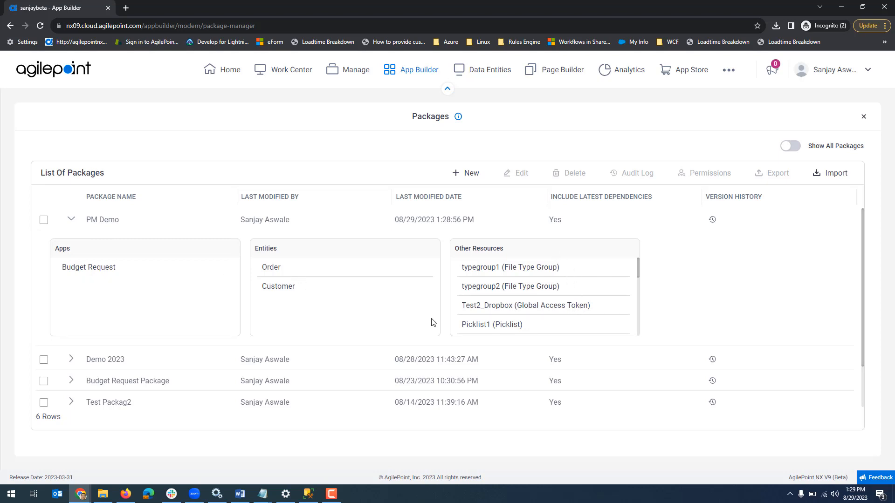
pyautogui.click(44, 219)
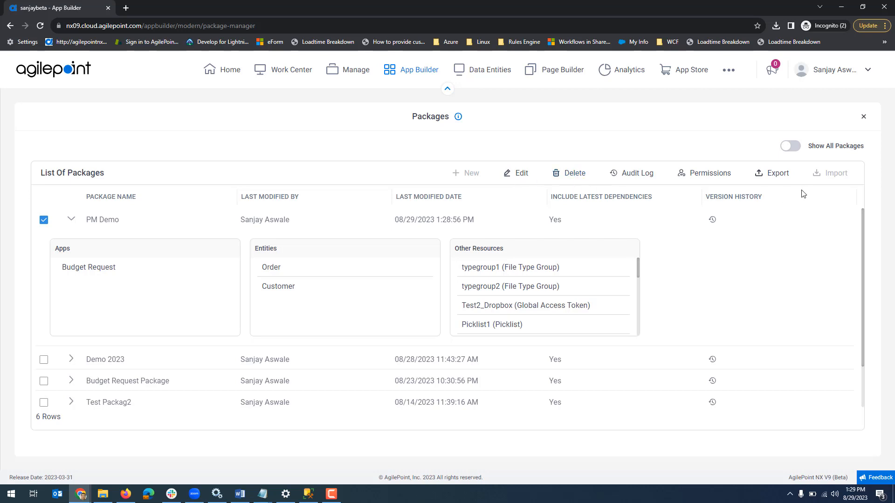
pyautogui.click(521, 182)
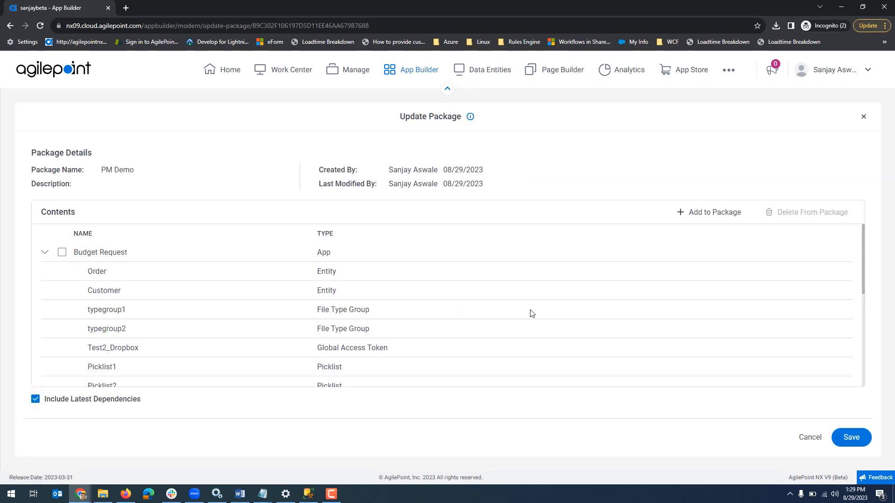
pyautogui.click(61, 254)
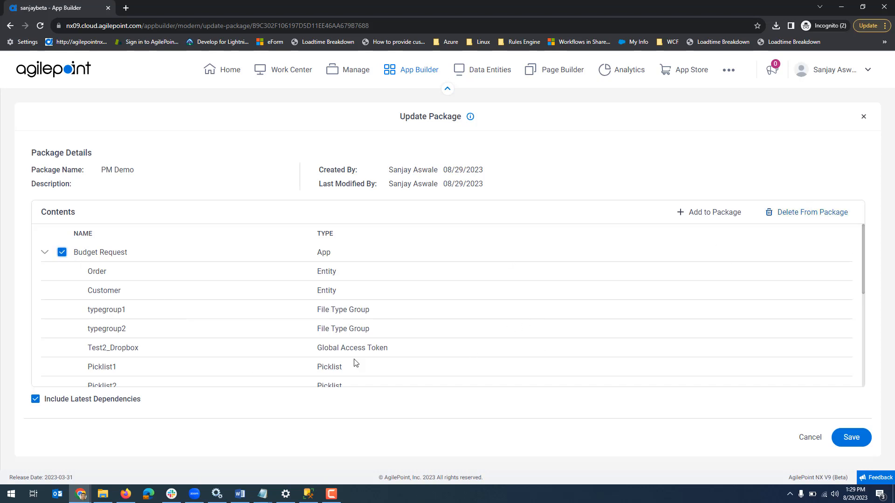
pyautogui.click(62, 252)
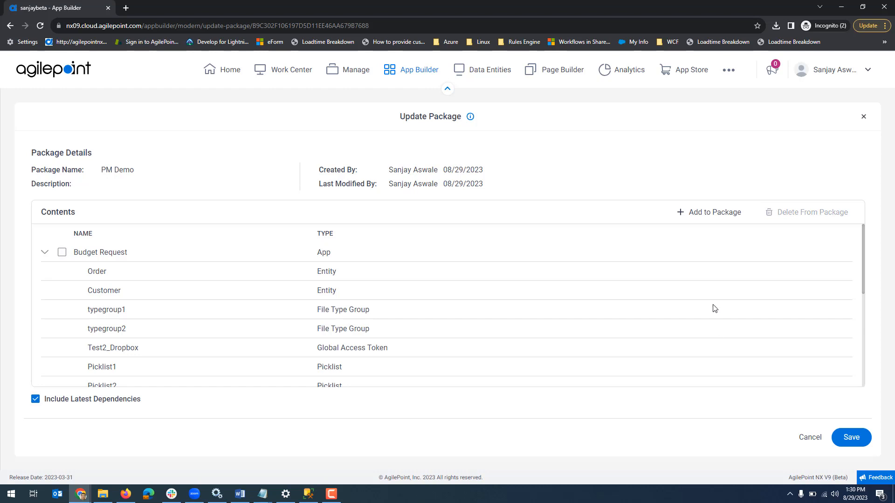
# Check Budget Request's dependencies in the list of apps available to add, and close the package editor without saving
pyautogui.click(706, 214)
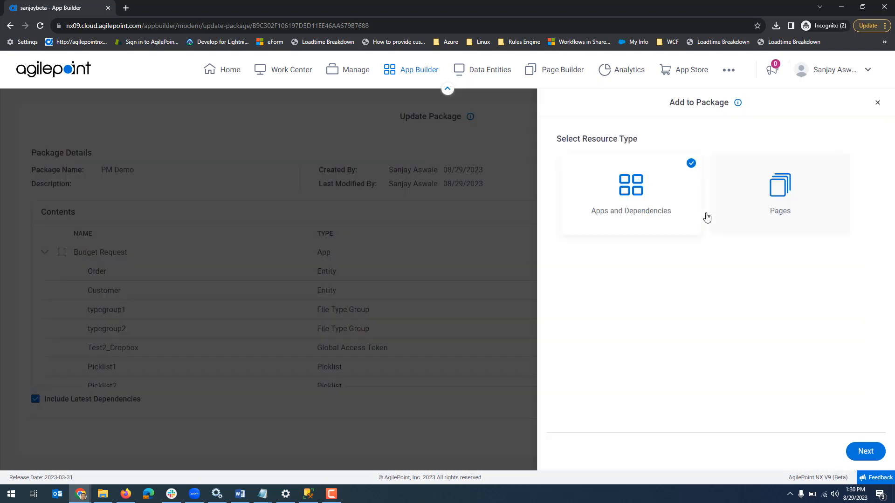
pyautogui.click(864, 451)
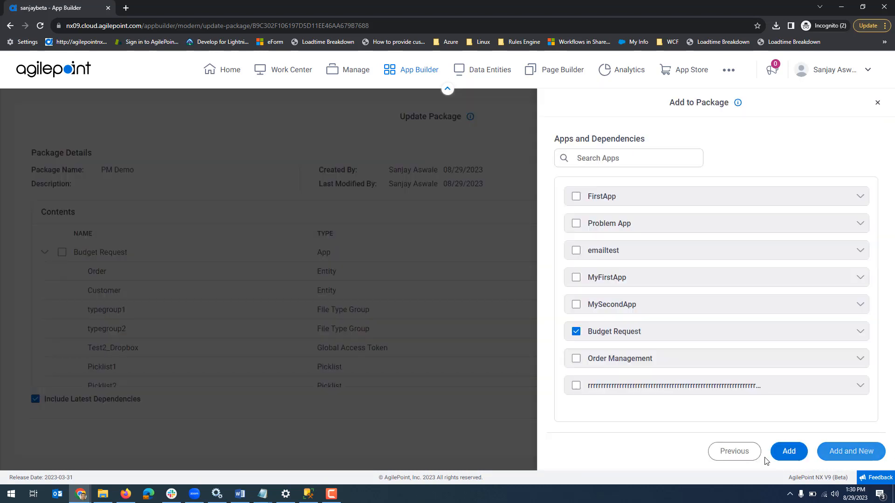
pyautogui.click(861, 333)
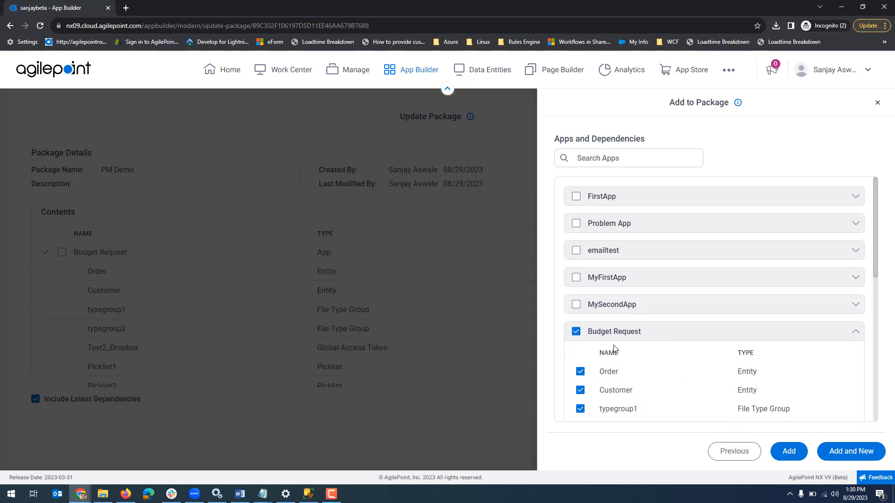
pyautogui.click(860, 333)
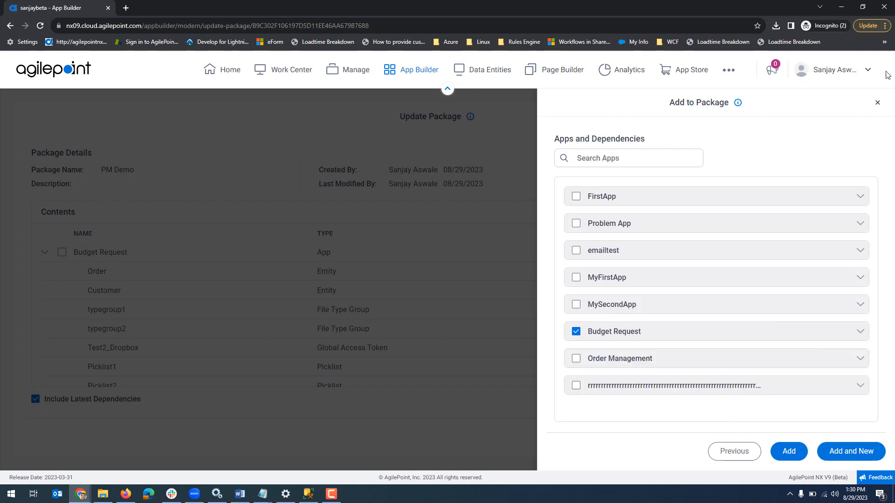
pyautogui.click(878, 103)
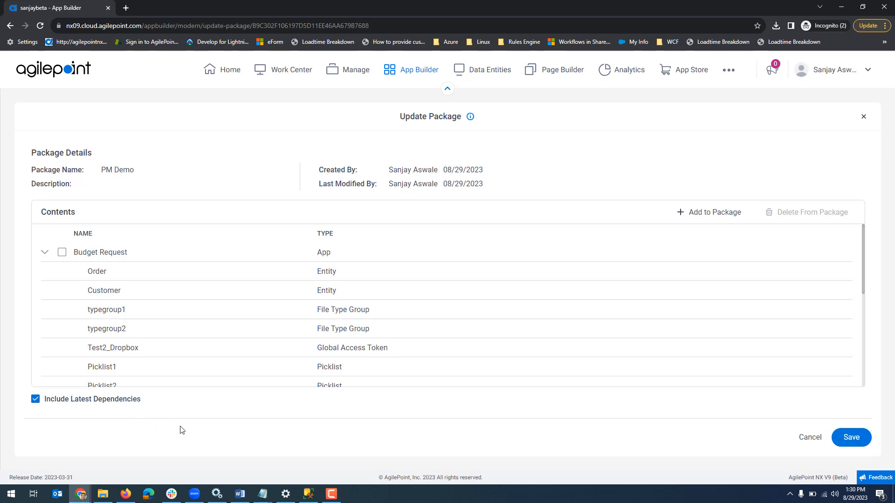
pyautogui.click(863, 117)
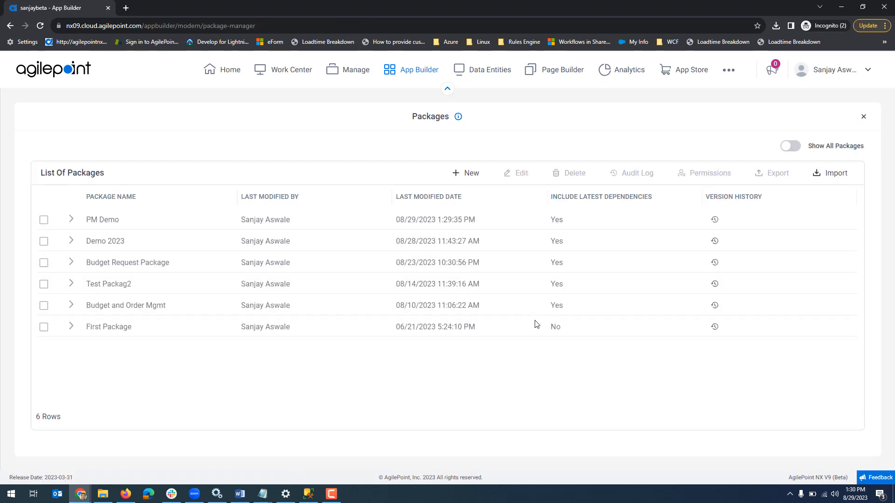
# Check the PM Demo package's owners and the list of users available as members, and close both dialogs without changes
pyautogui.click(44, 221)
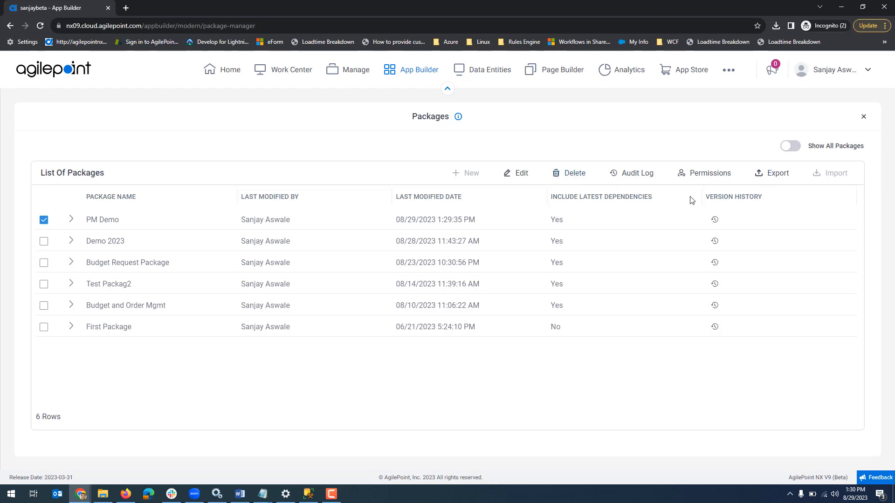
pyautogui.click(717, 173)
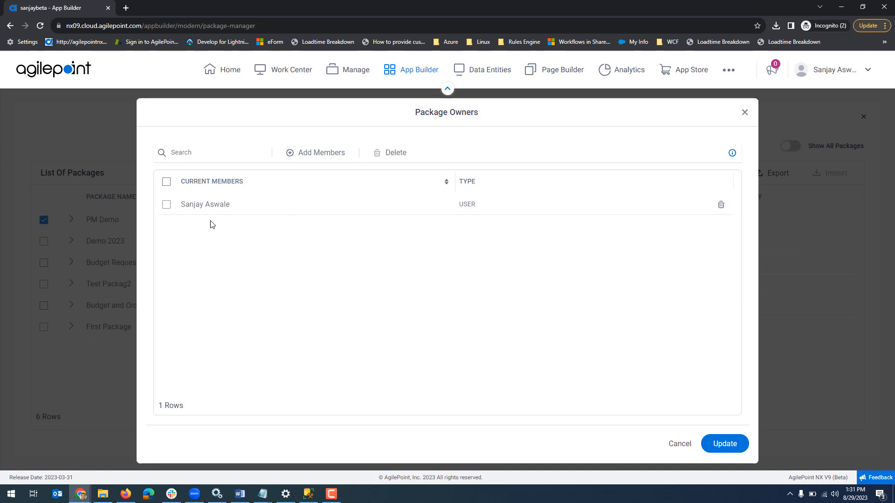
pyautogui.click(328, 156)
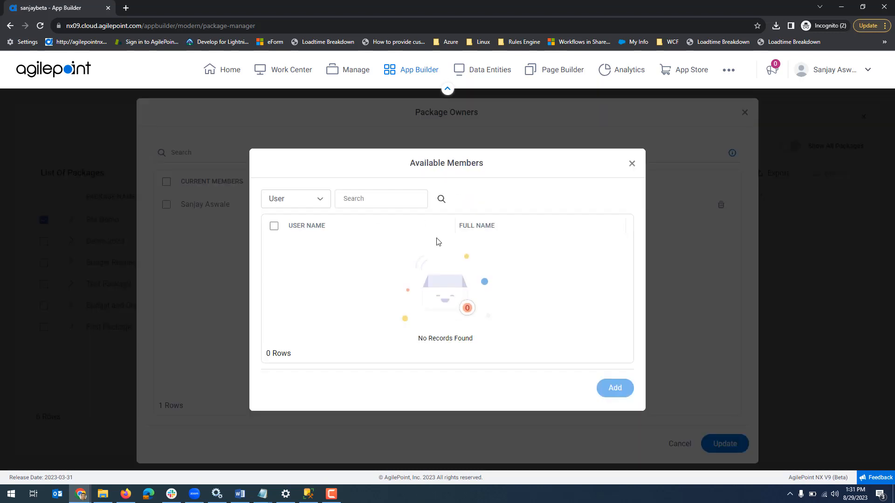
pyautogui.click(308, 204)
pyautogui.click(316, 204)
pyautogui.click(441, 199)
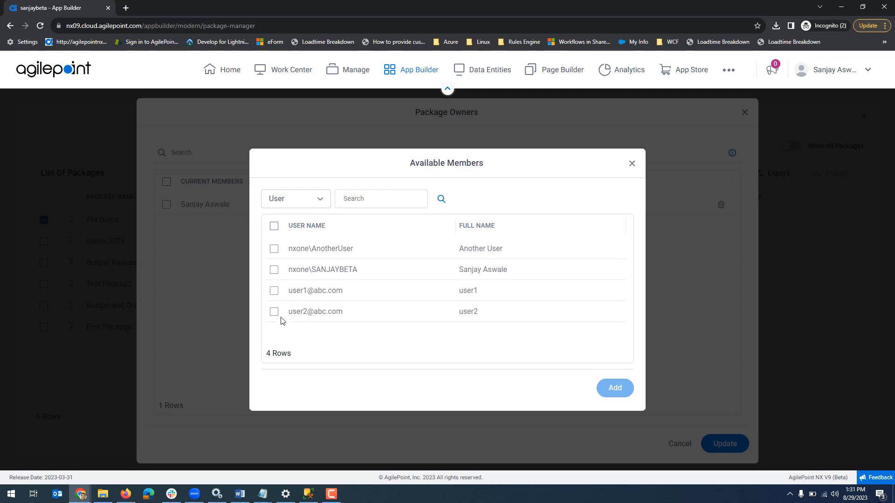
pyautogui.click(632, 163)
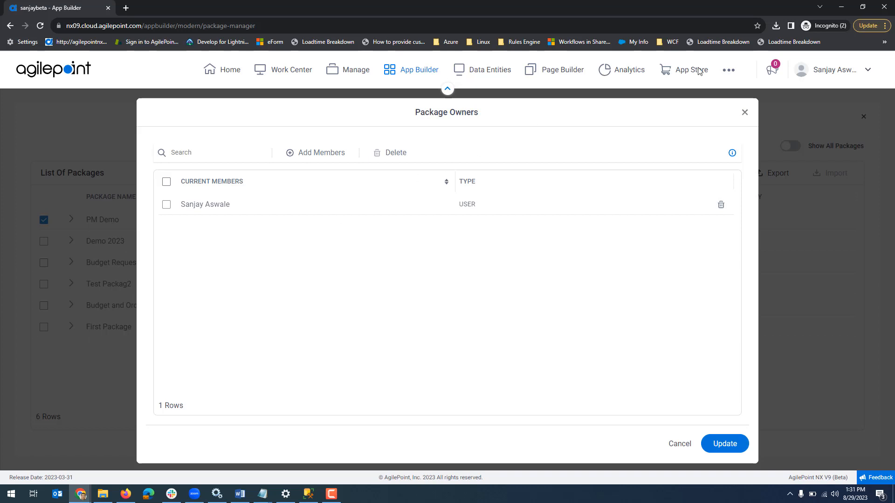
pyautogui.click(744, 115)
# Open Manage in a new browser tab and check the Global Package Owners (BETA) permissions, including the member types available for adding
pyautogui.rightClick(356, 74)
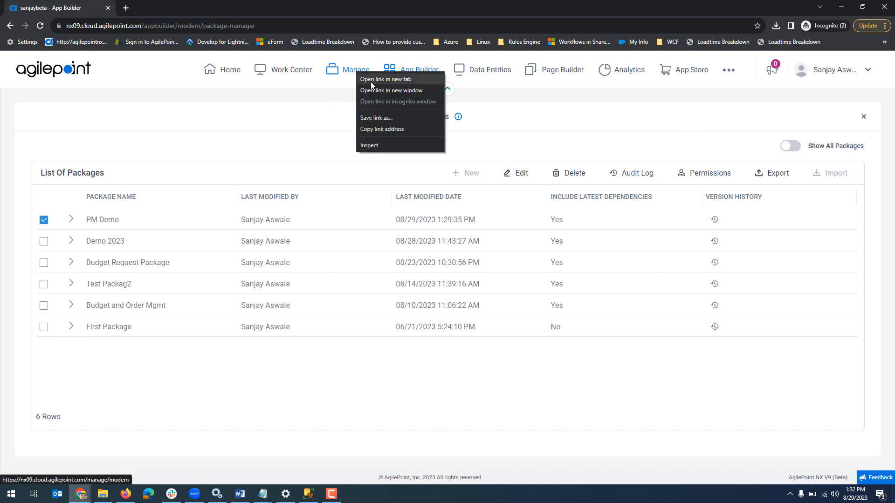
pyautogui.click(371, 82)
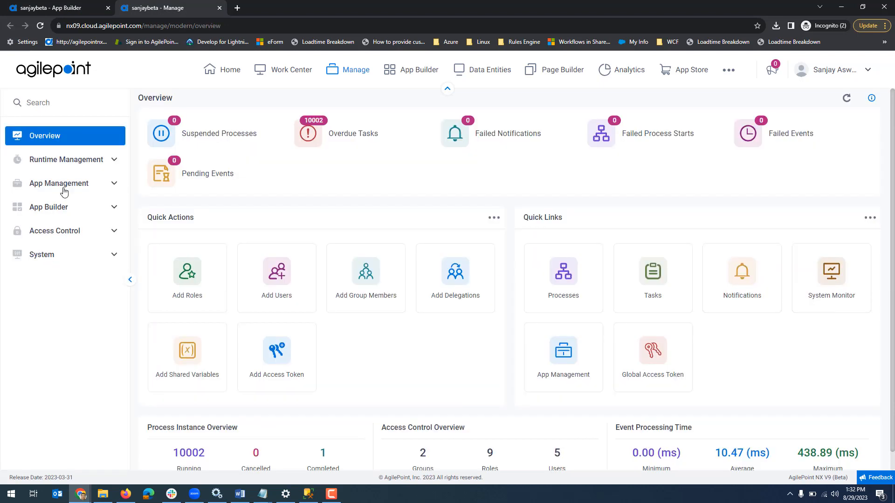
pyautogui.click(65, 188)
pyautogui.click(68, 235)
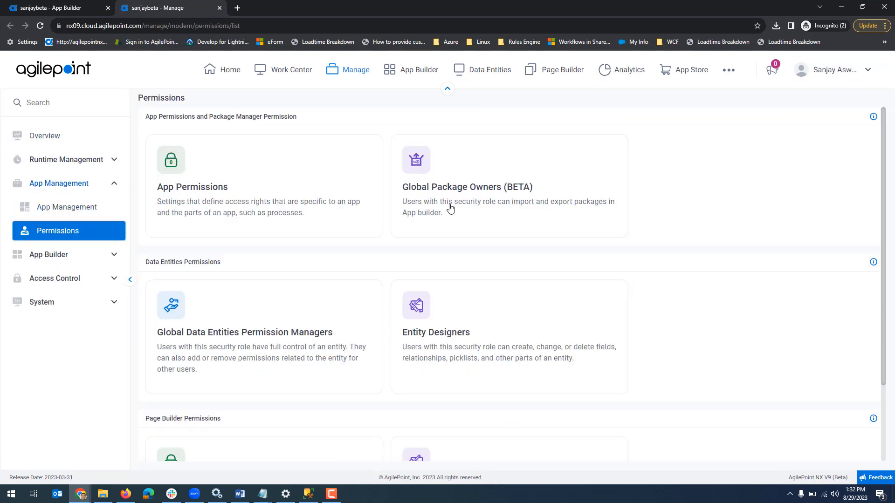
pyautogui.click(481, 195)
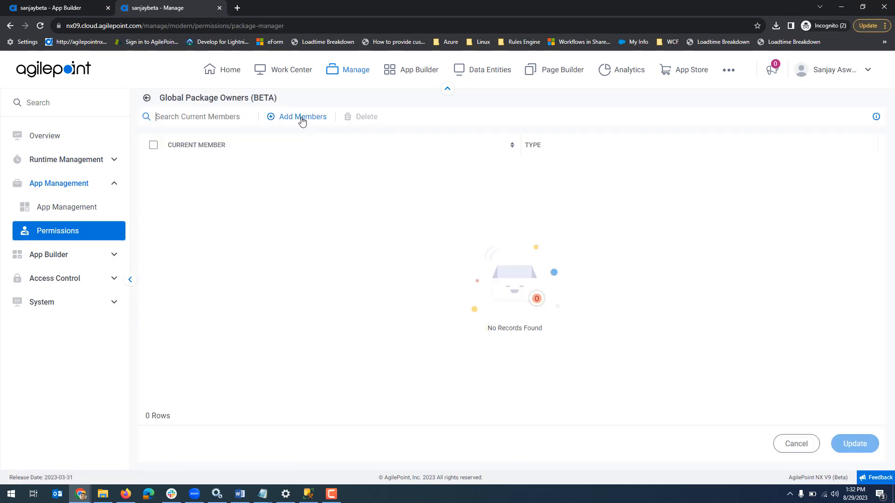
pyautogui.click(302, 121)
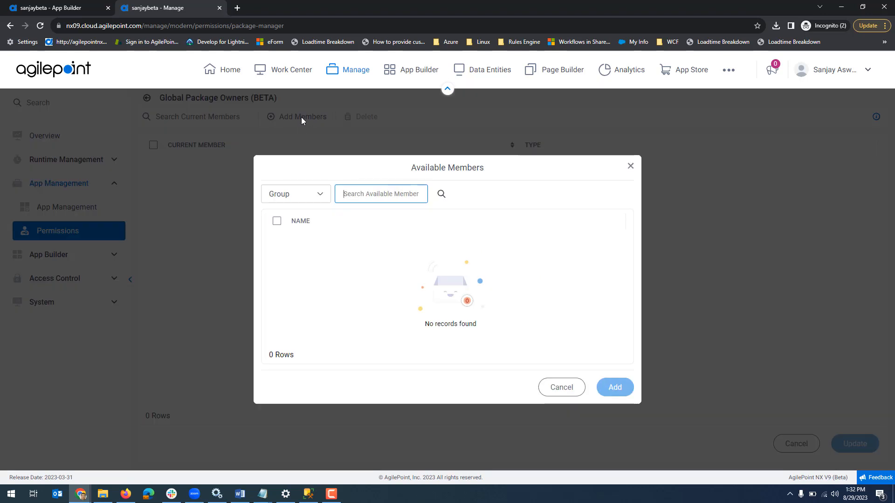
pyautogui.click(308, 194)
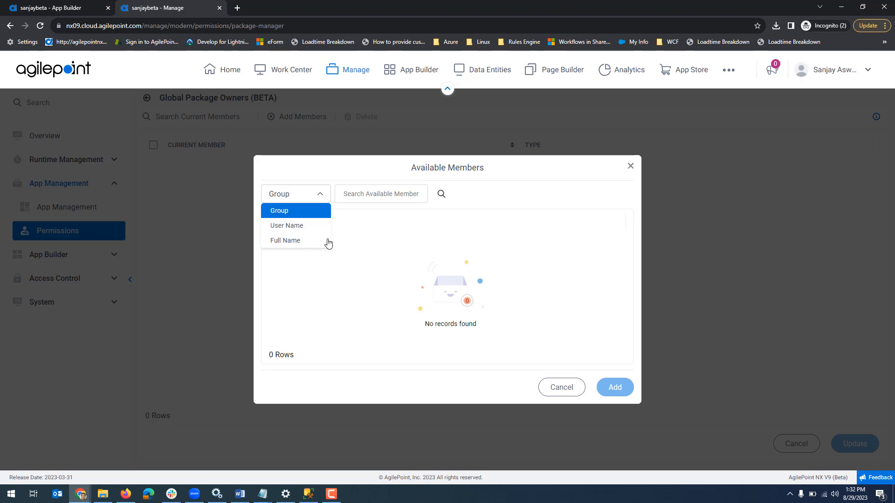
pyautogui.click(631, 168)
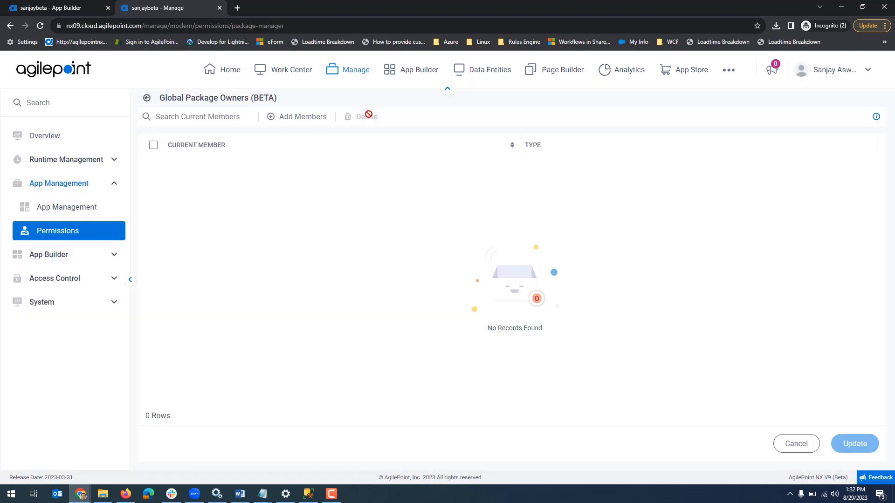
# Return to the App Builder package list and toggle the Show All Packages view
pyautogui.click(49, 3)
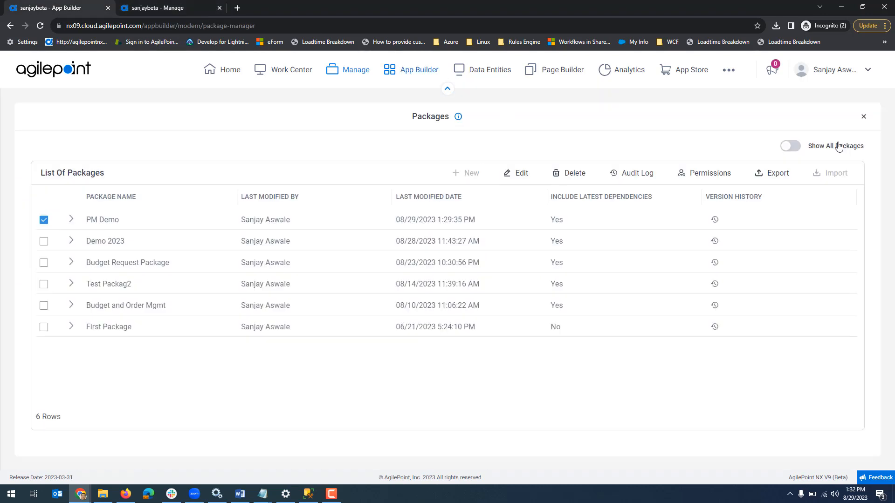
pyautogui.click(797, 153)
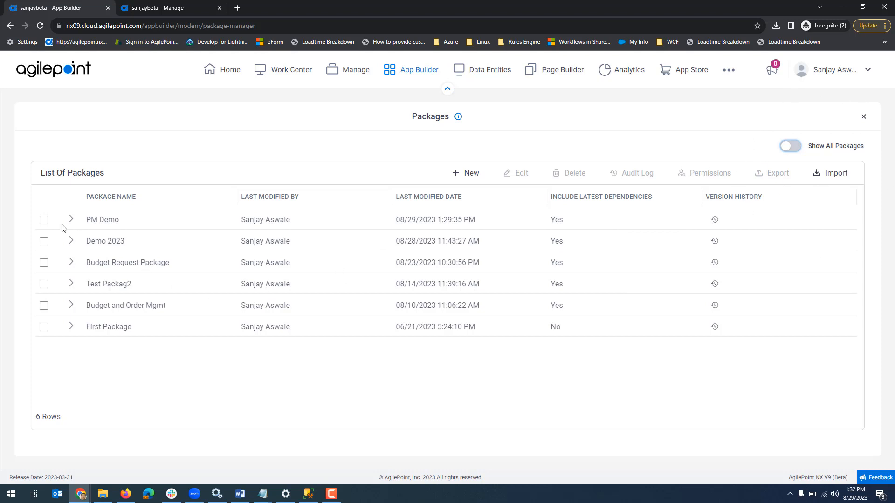
# Open the export settings for PM Demo and paste the three production setup instructions from Notepad into Post Import Instructions
pyautogui.click(44, 220)
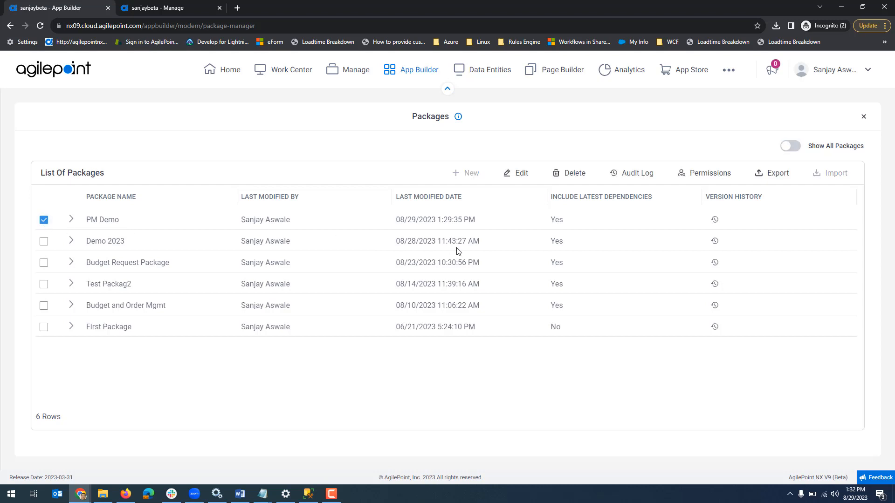
pyautogui.click(774, 178)
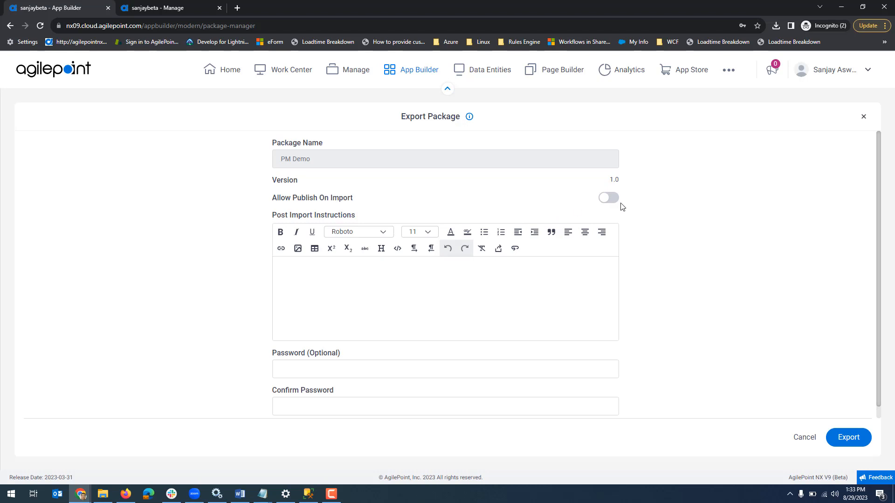
pyautogui.click(406, 305)
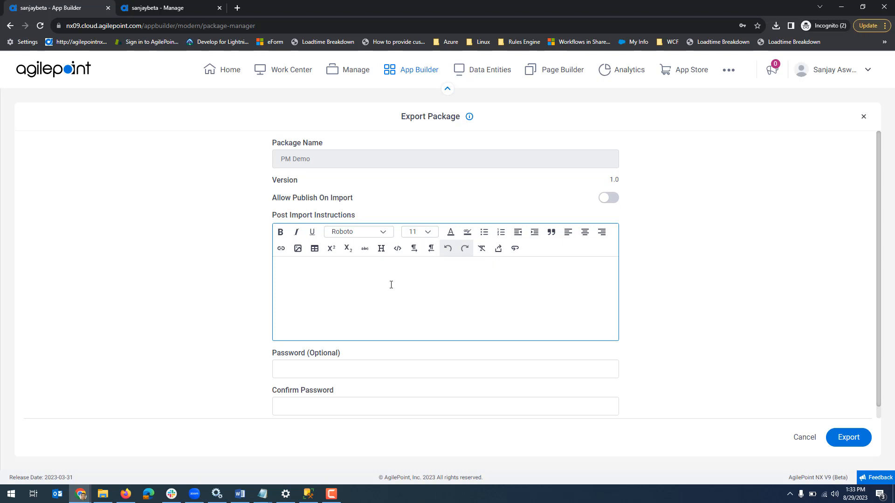
pyautogui.click(262, 494)
pyautogui.click(335, 454)
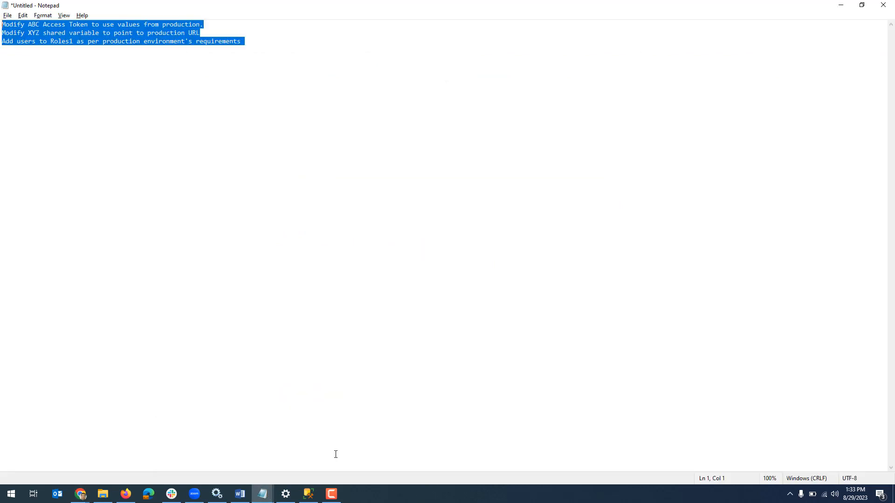
pyautogui.hotkey('alt', 'Tab')
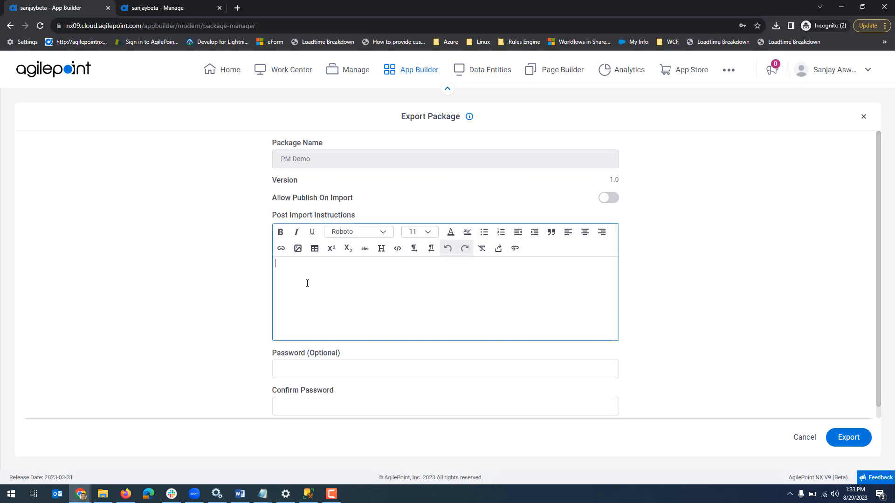
pyautogui.write("Modify ABC Access Token to use values from production. Modify XYZ shared variable to point to production URL Add users to Roles1 as per production environment's requirements")
# Format the three post-import instructions as a numbered list
pyautogui.moveTo(480, 280); pyautogui.dragTo(260, 270)
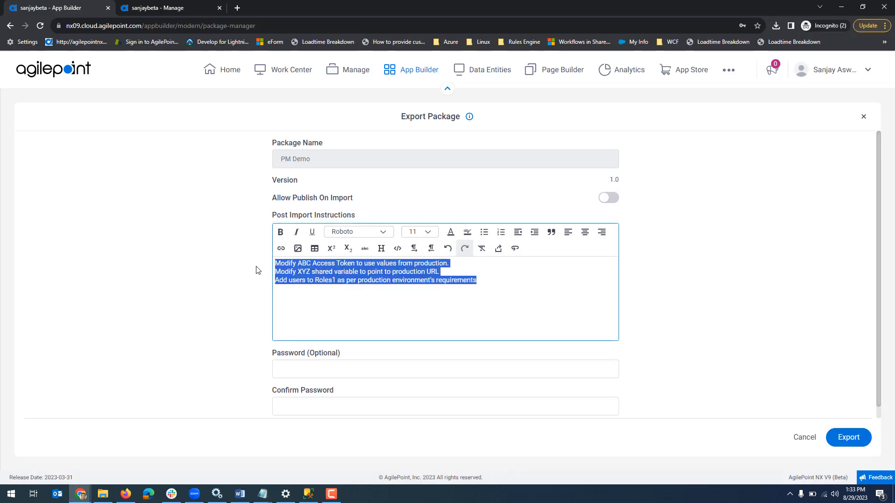
pyautogui.click(500, 235)
pyautogui.click(448, 320)
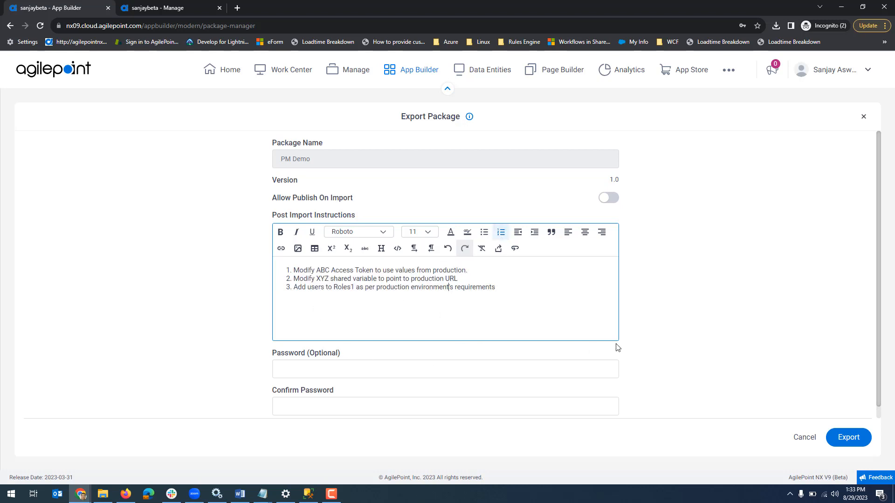
# Enter and confirm the export password, and export the package as PM Demo_1.0.zip to the Downloads folder
pyautogui.scroll(-1, 848, 312)
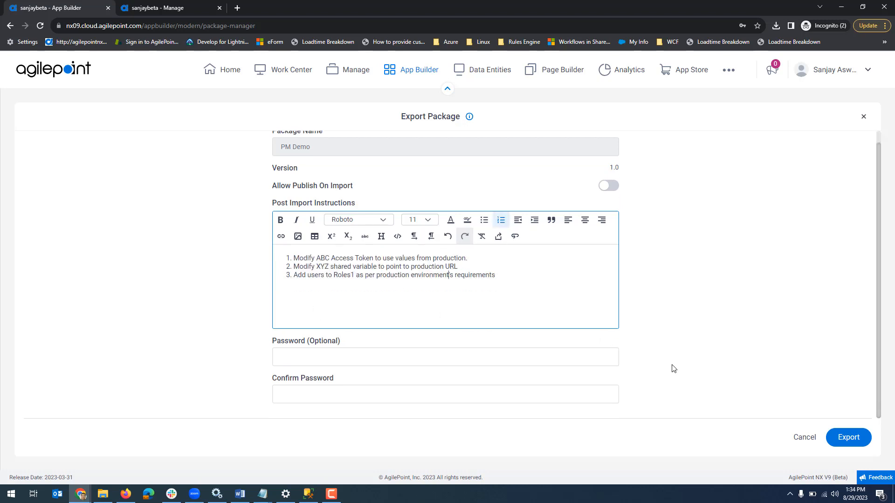
pyautogui.click(400, 362)
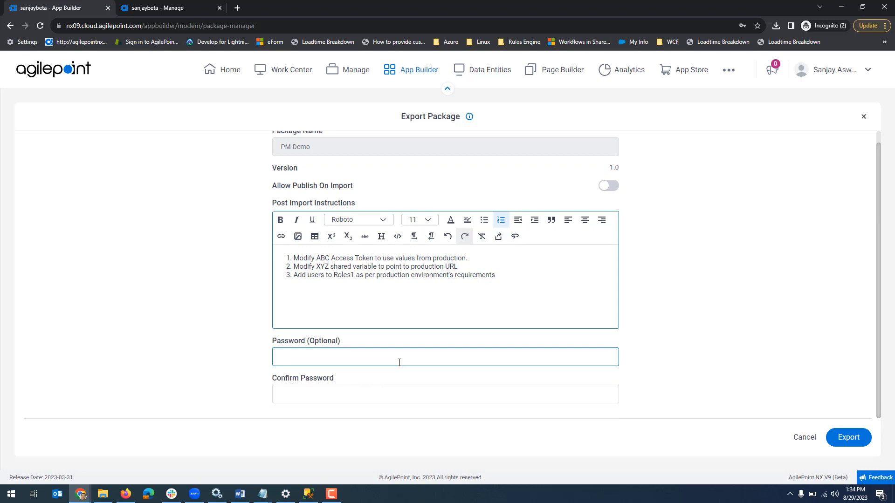
pyautogui.click(399, 361)
pyautogui.write('•••')
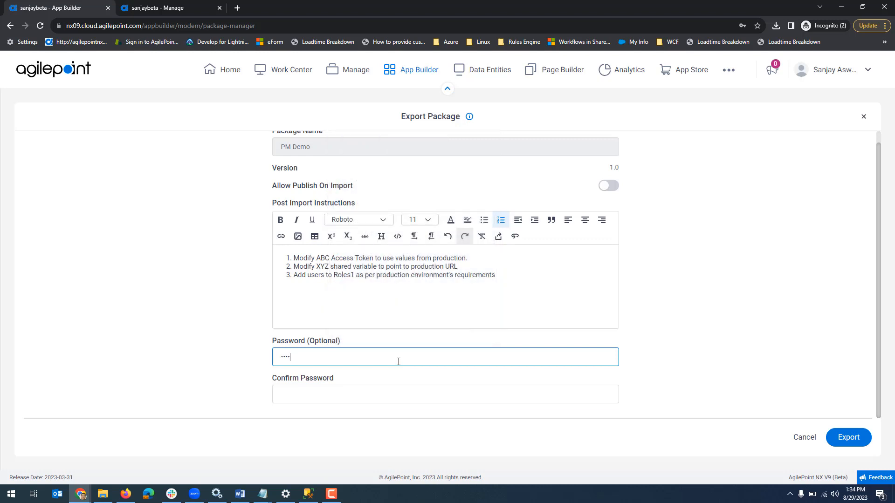
pyautogui.press('Tab')
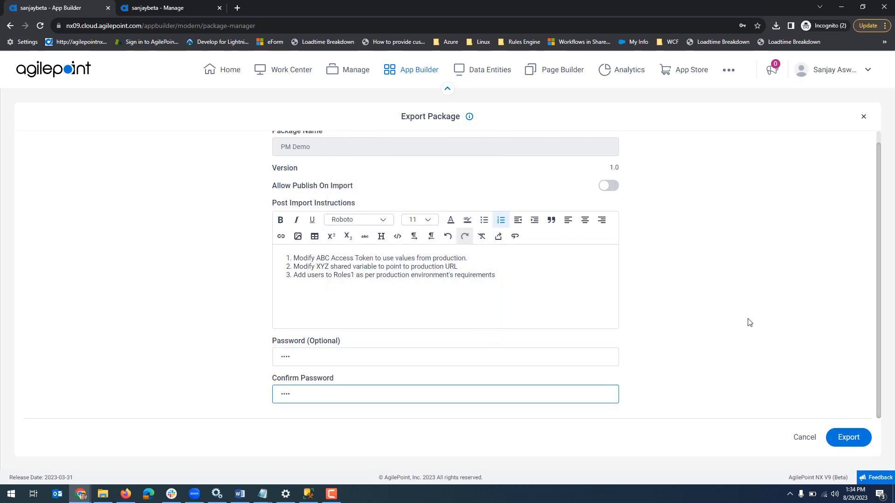
pyautogui.click(748, 318)
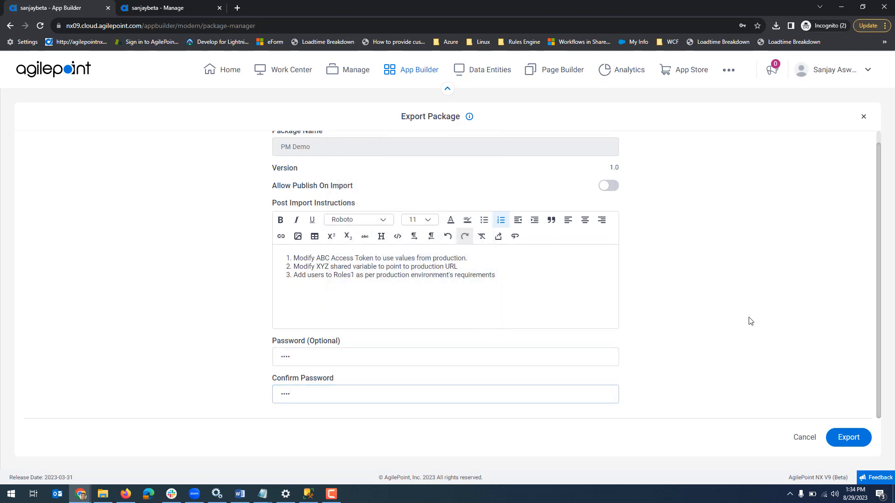
pyautogui.click(850, 444)
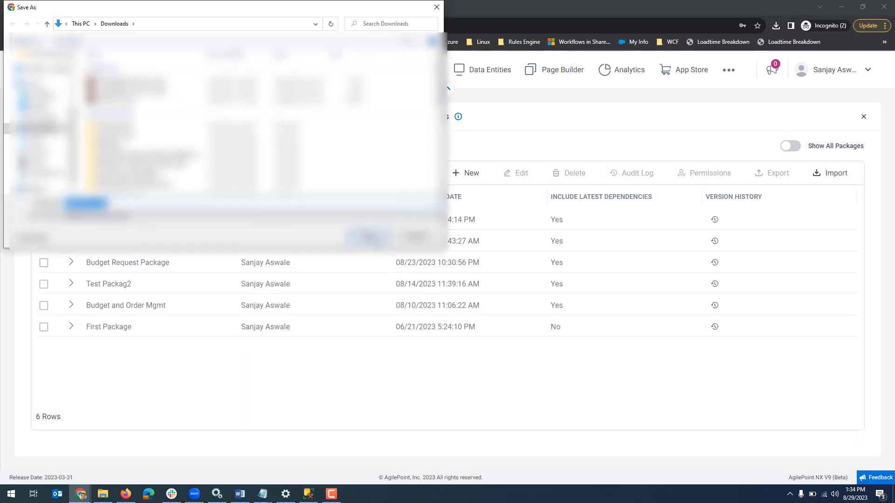
pyautogui.click(368, 236)
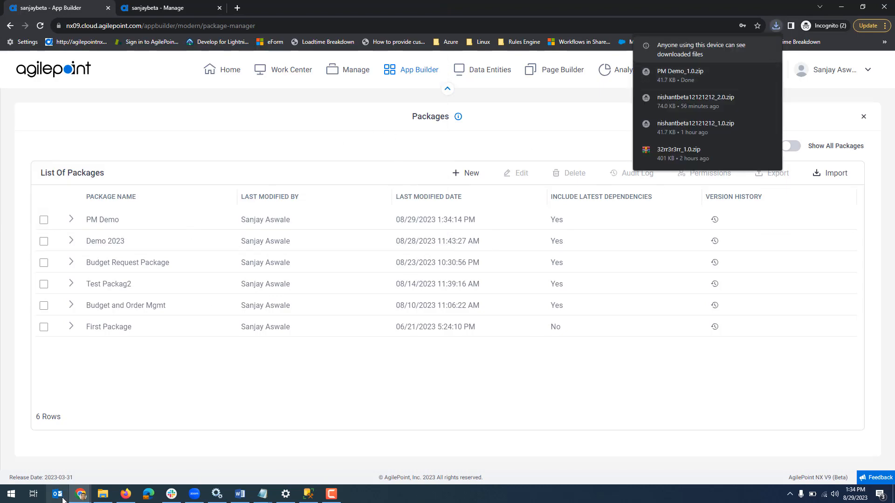
# Switch to the production AgilePoint browser window and open the Import Package page from its App Builder package list
pyautogui.click(80, 494)
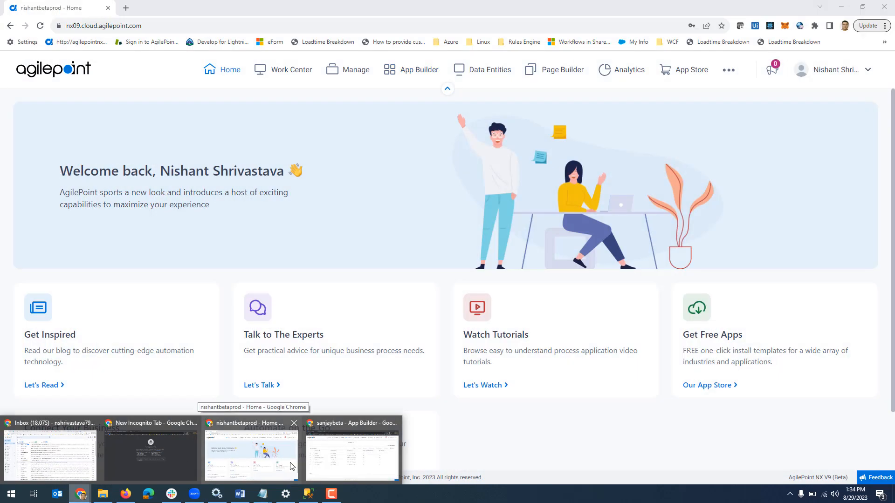
pyautogui.click(294, 466)
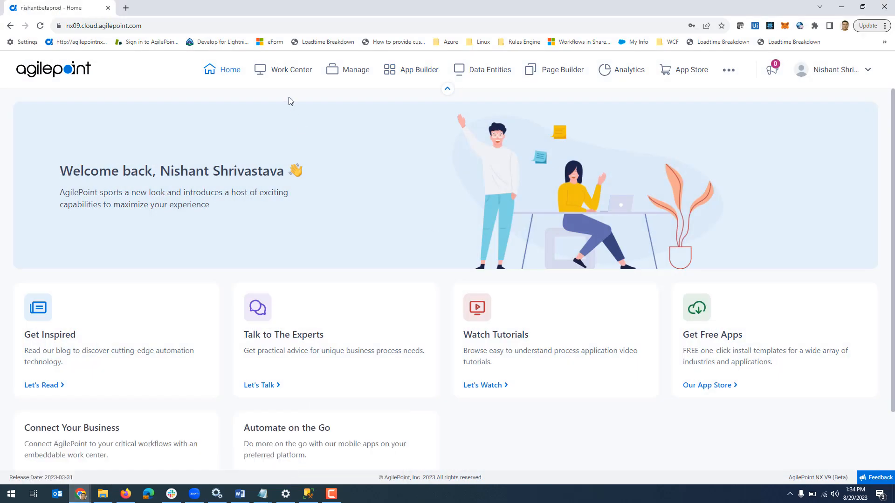
pyautogui.click(421, 73)
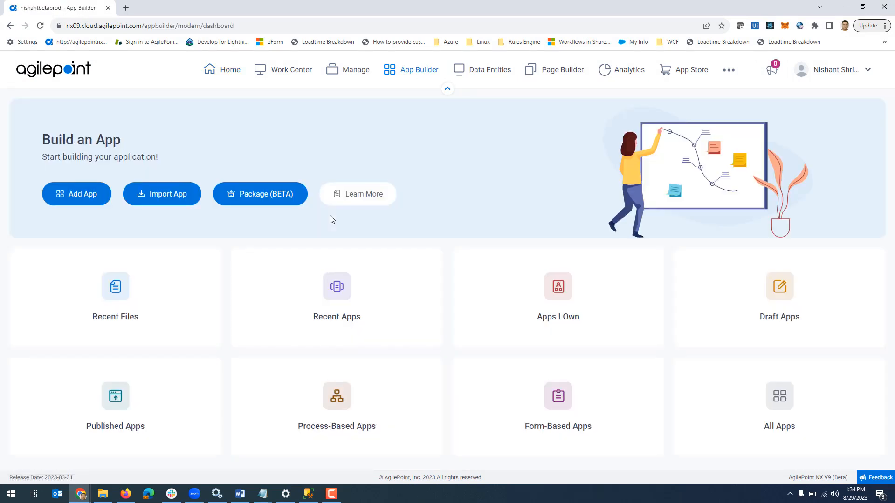
pyautogui.click(268, 200)
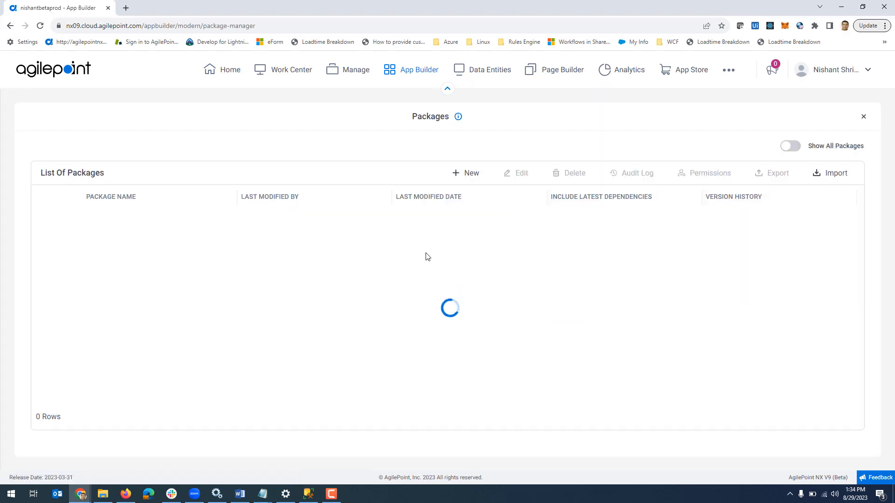
pyautogui.click(839, 177)
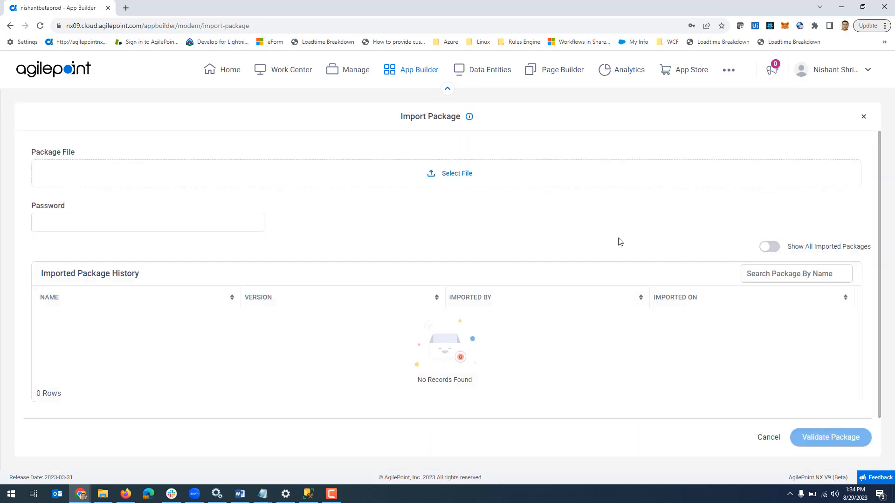
# Select PM Demo_1.0.zip as the package file and try to validate it with the password left blank
pyautogui.click(456, 174)
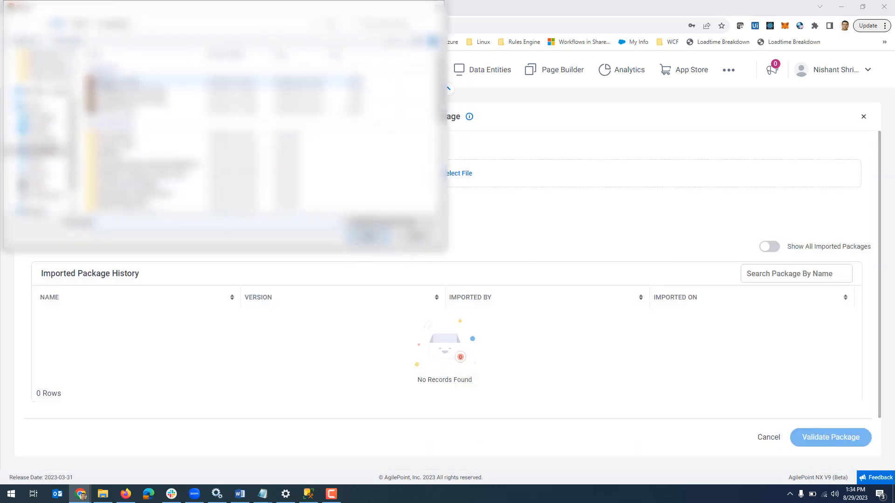
pyautogui.doubleClick(113, 82)
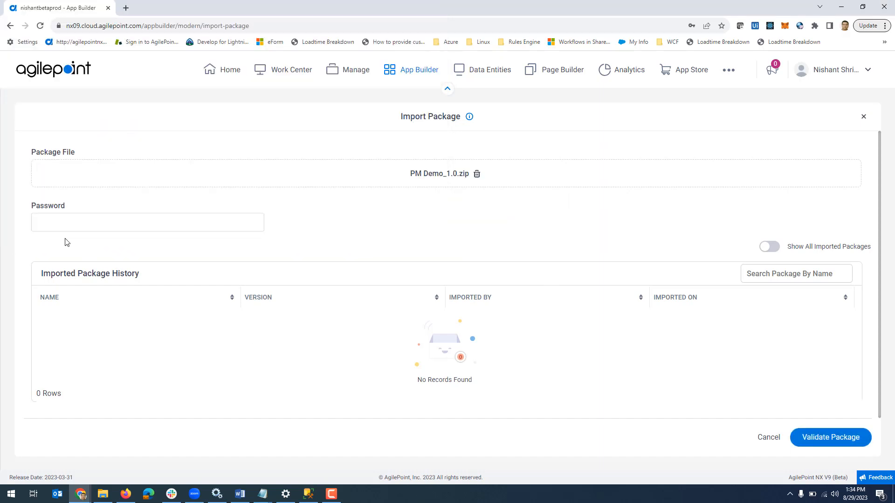
pyautogui.click(823, 439)
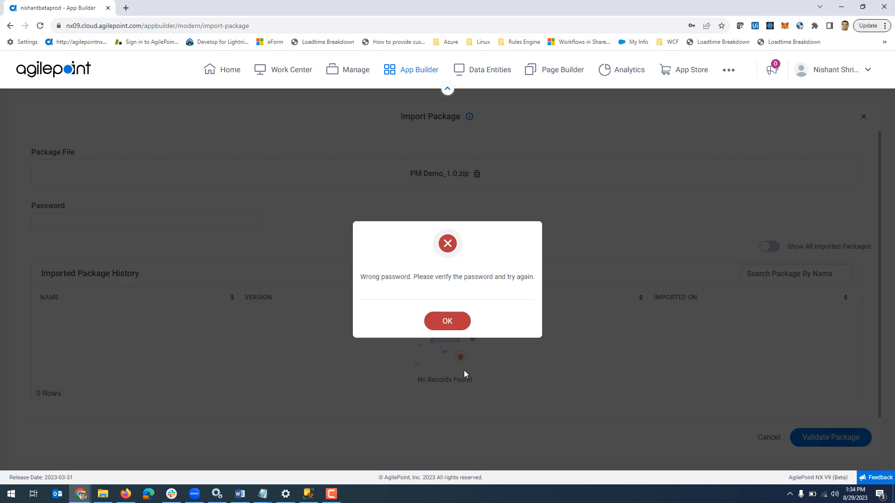
# Dismiss the password error, enter the package password, and validate the PM Demo_1.0.zip package
pyautogui.click(447, 322)
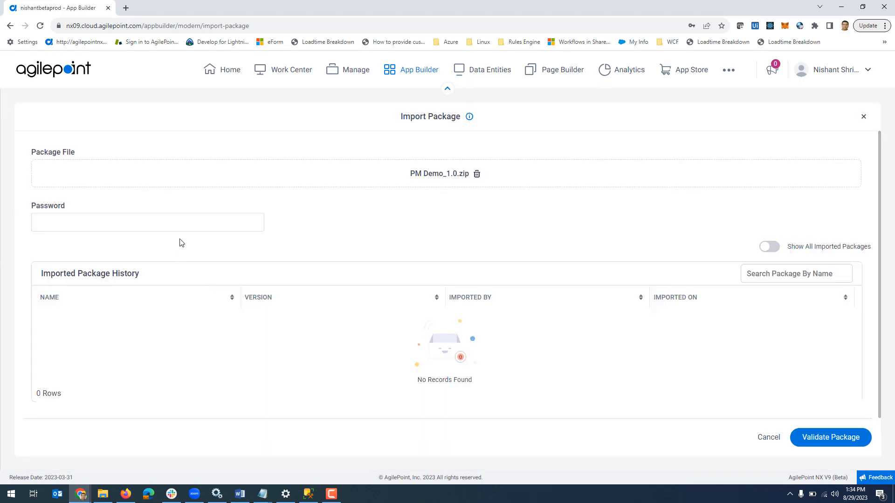
pyautogui.click(182, 223)
pyautogui.write('••••')
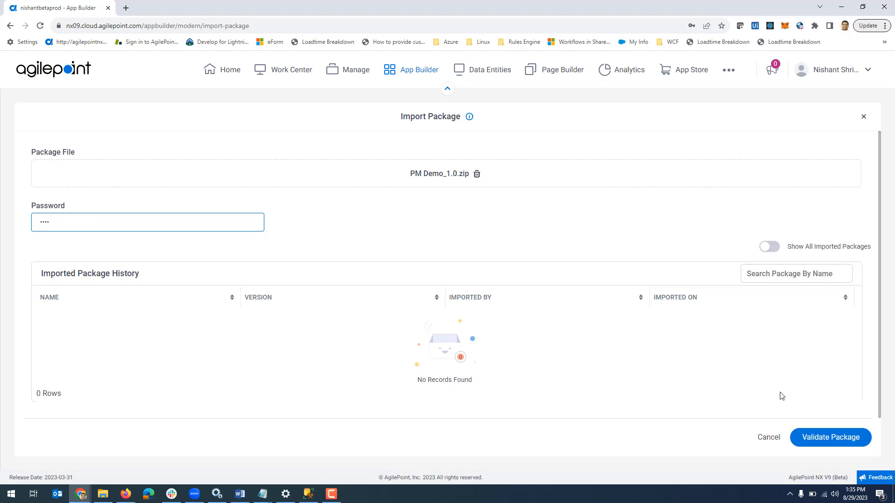
pyautogui.click(825, 444)
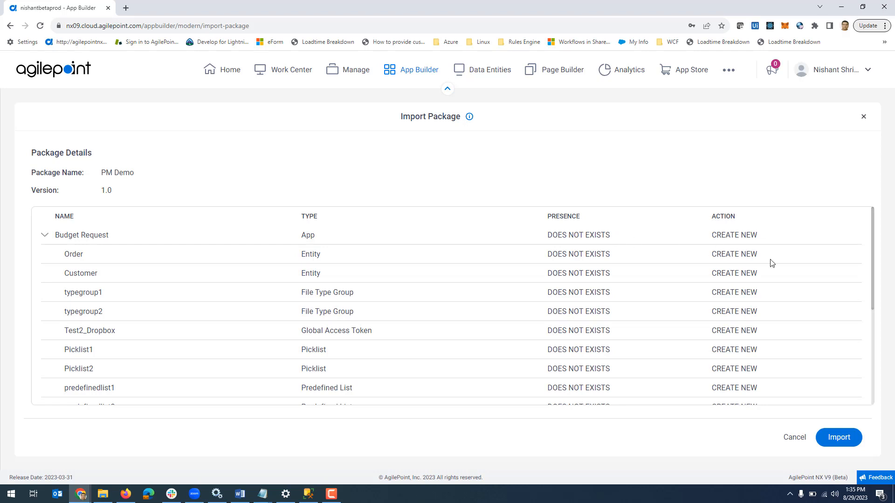
# Review the package's component list, import the PM Demo package, and acknowledge the import instructions to return to the package list
pyautogui.scroll(-3, 773, 329)
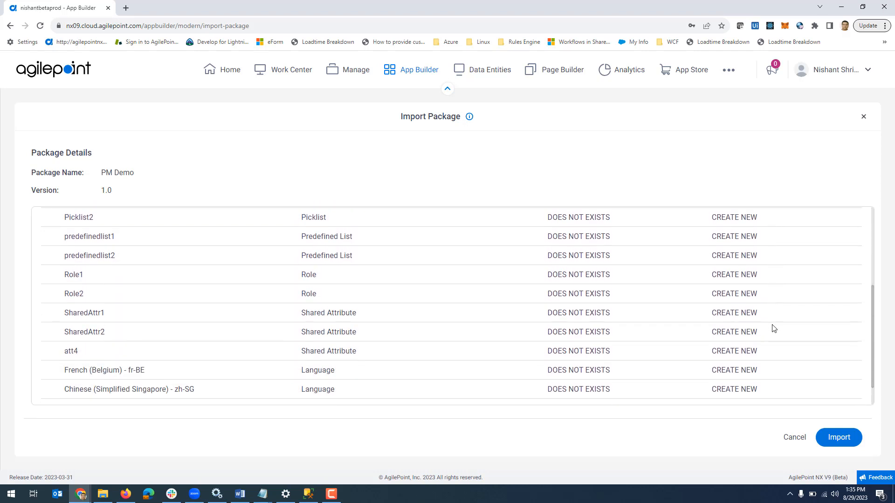
pyautogui.scroll(-1, 773, 328)
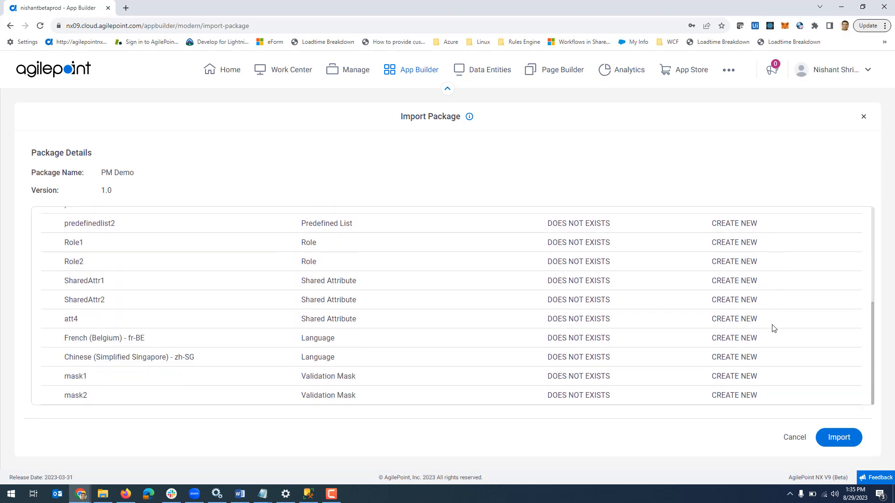
pyautogui.click(843, 437)
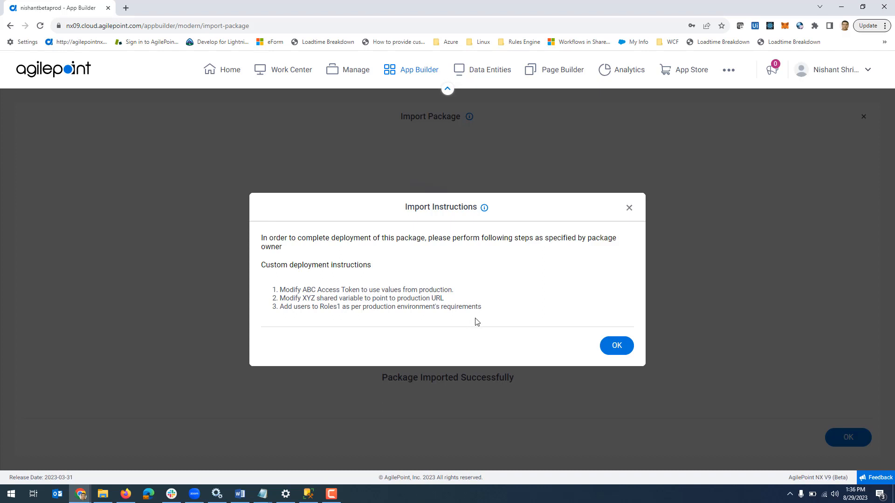
pyautogui.click(617, 347)
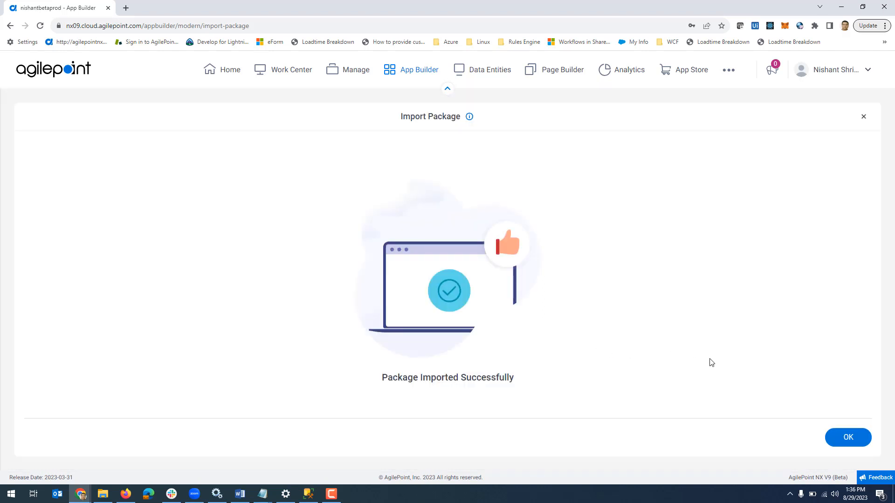
pyautogui.click(848, 438)
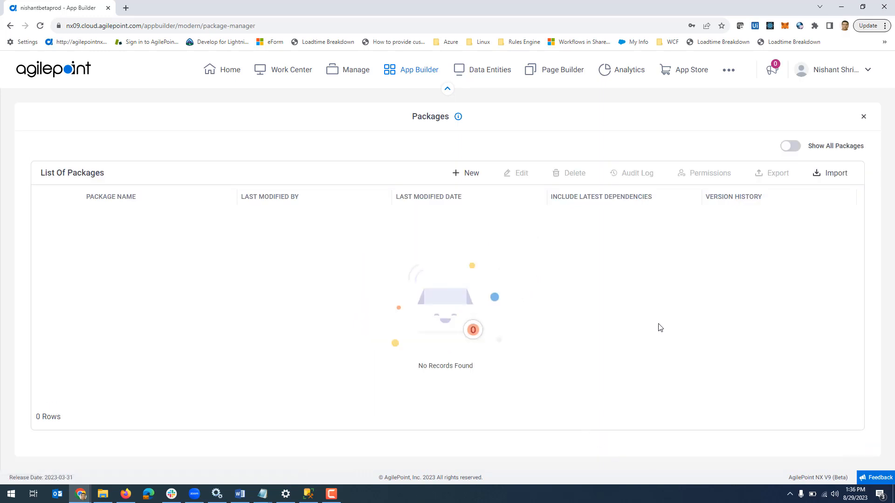
# Check the imported package history for the PM Demo import, and look for Budget Request in the All Apps list
pyautogui.click(842, 176)
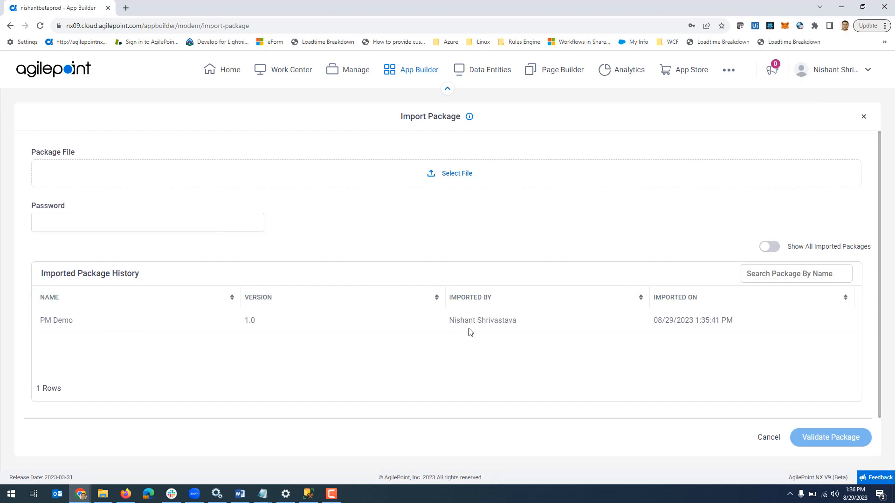
pyautogui.click(776, 251)
pyautogui.click(776, 250)
pyautogui.click(864, 118)
pyautogui.click(864, 117)
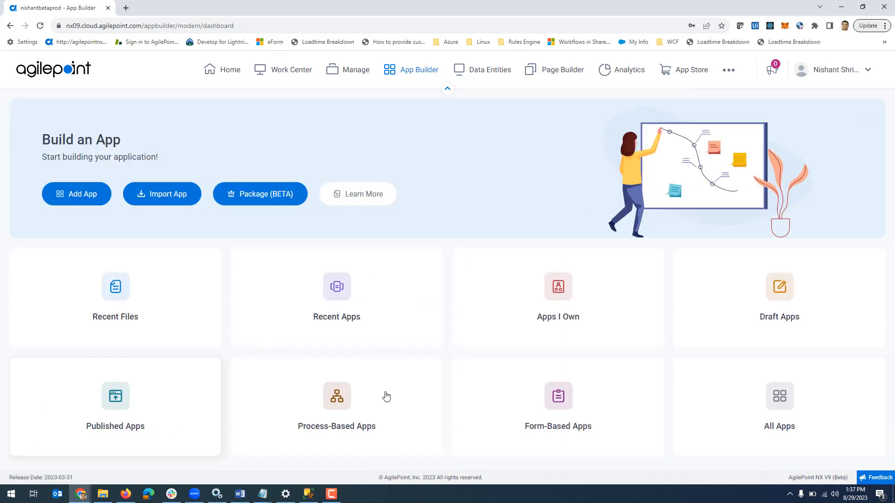
pyautogui.click(766, 414)
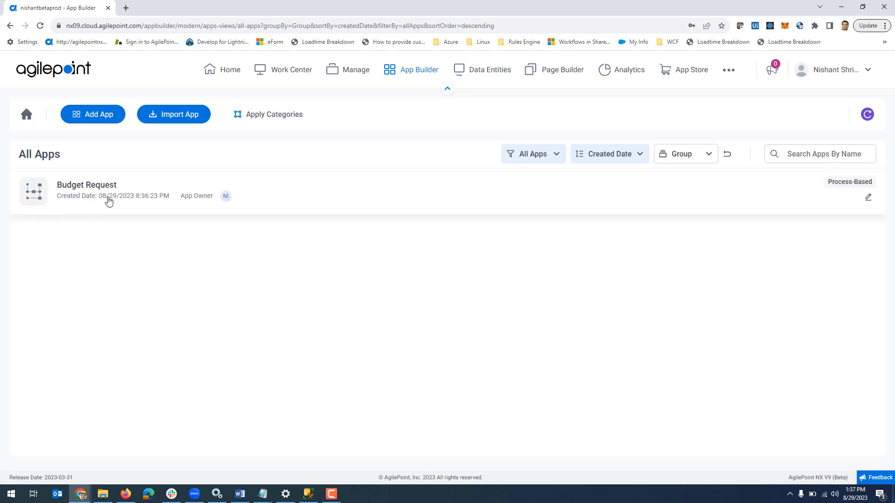
# Switch to the source tenant's AgilePoint browser window and open the Customer entity in Data Entities
pyautogui.moveTo(81, 494)
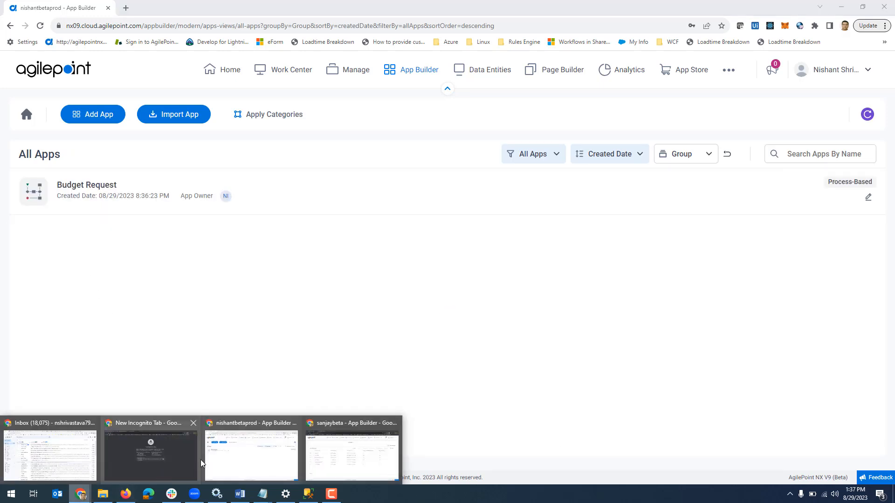
pyautogui.click(344, 457)
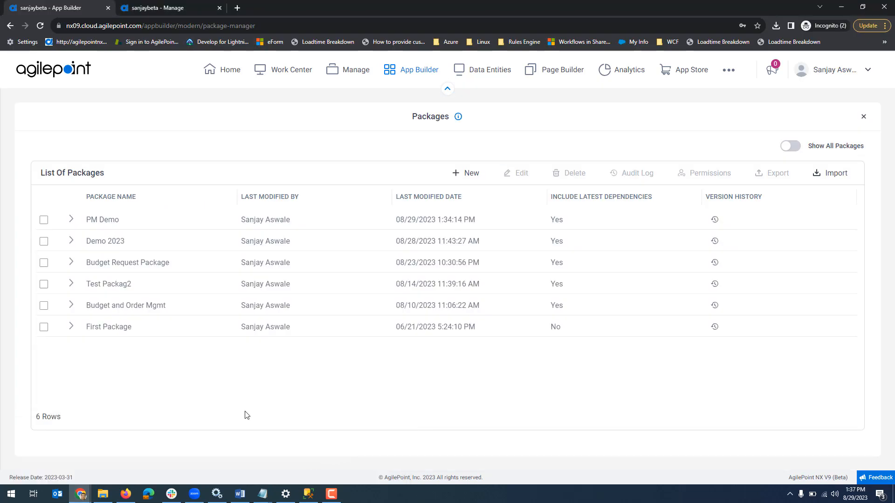
pyautogui.click(487, 74)
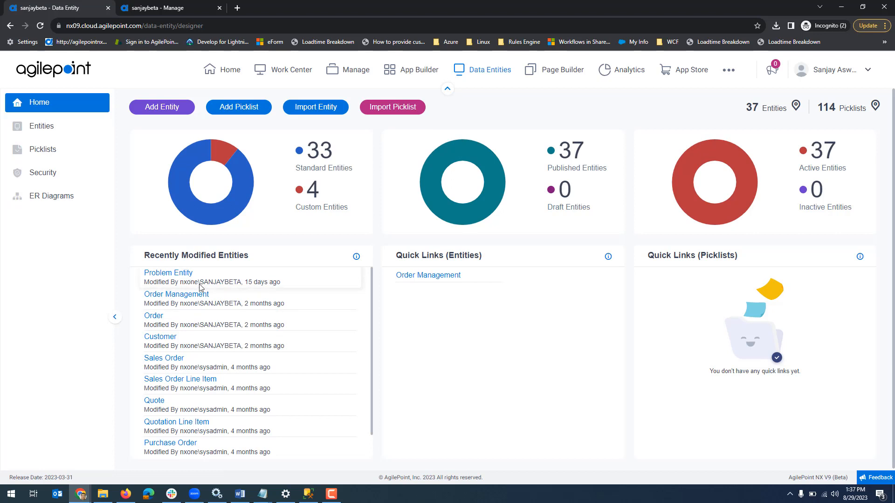
pyautogui.click(171, 338)
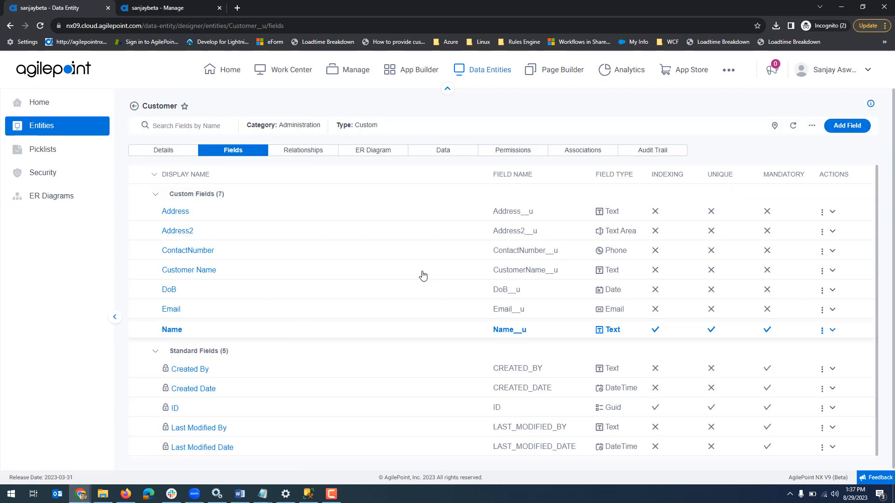
# Add a Date field with the display name Customer Since to the Customer entity and save it
pyautogui.click(848, 127)
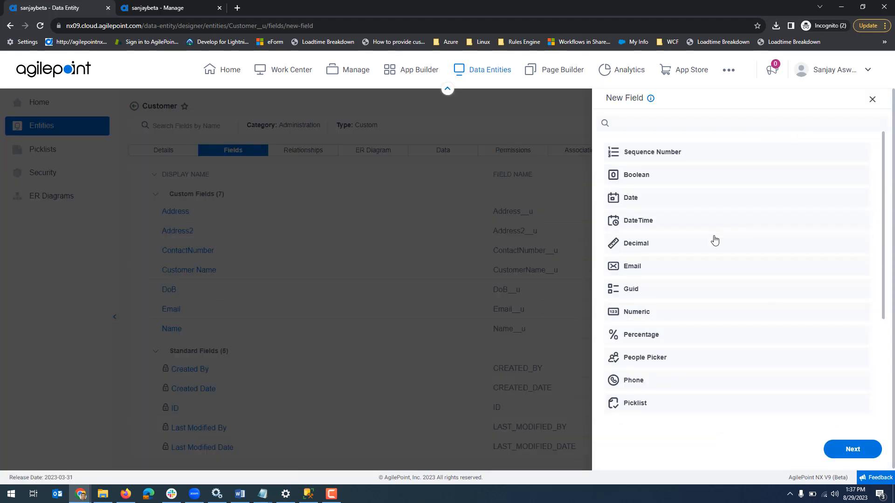
pyautogui.click(652, 204)
pyautogui.click(852, 449)
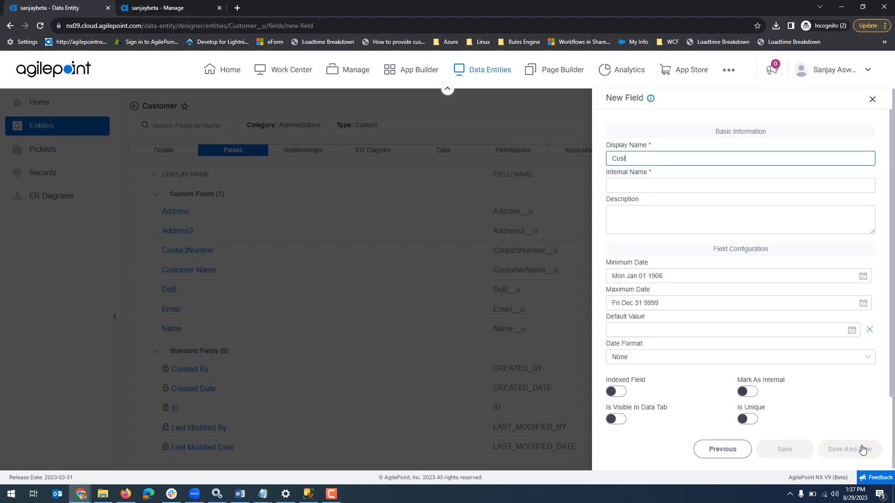
pyautogui.press('Tab')
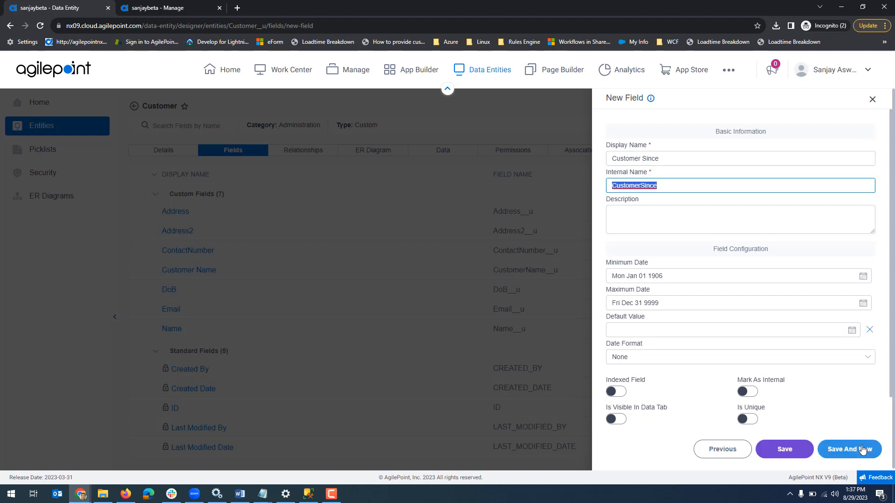
pyautogui.click(785, 451)
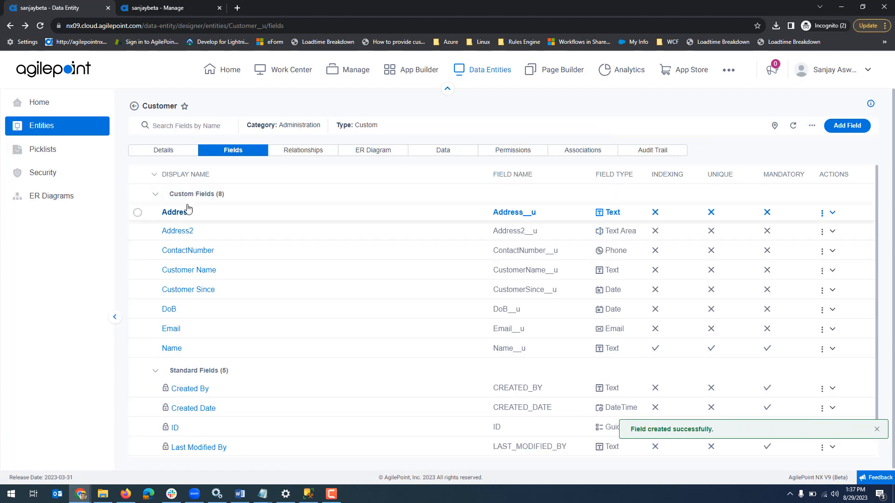
# Add a String shared variable named attr5 with the value demo in the Manage Center's App Builder settings
pyautogui.click(358, 68)
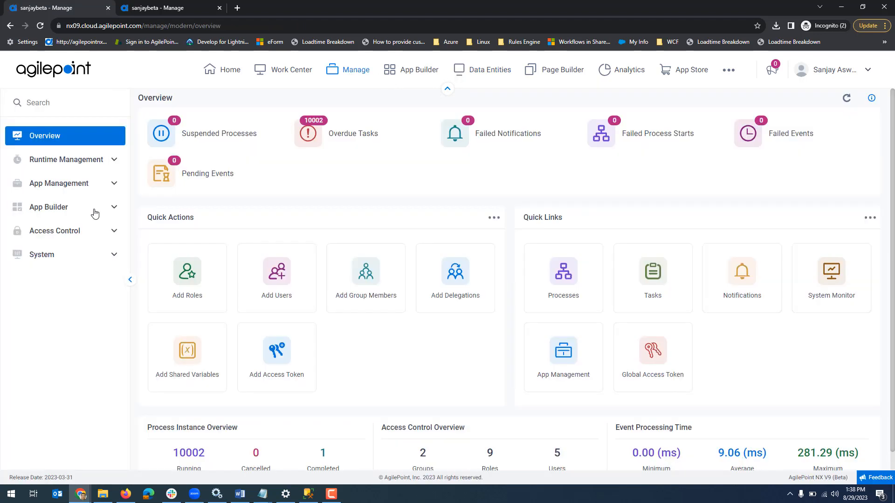
pyautogui.click(95, 208)
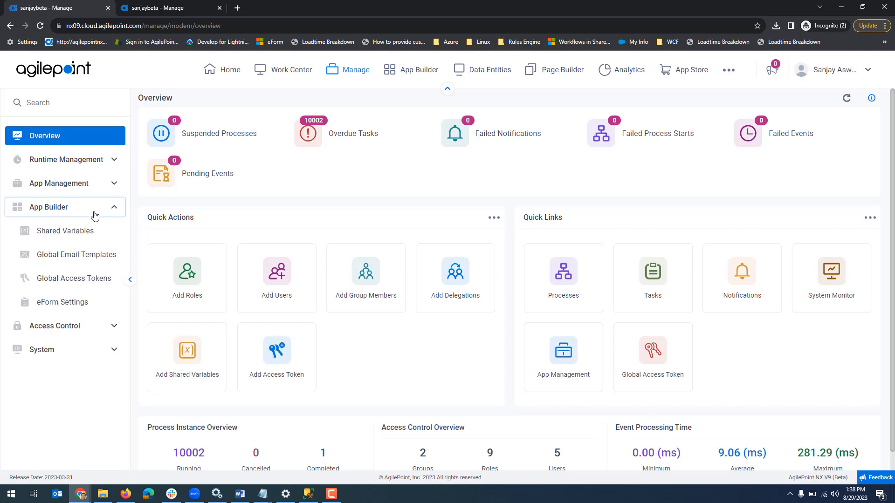
pyautogui.click(76, 233)
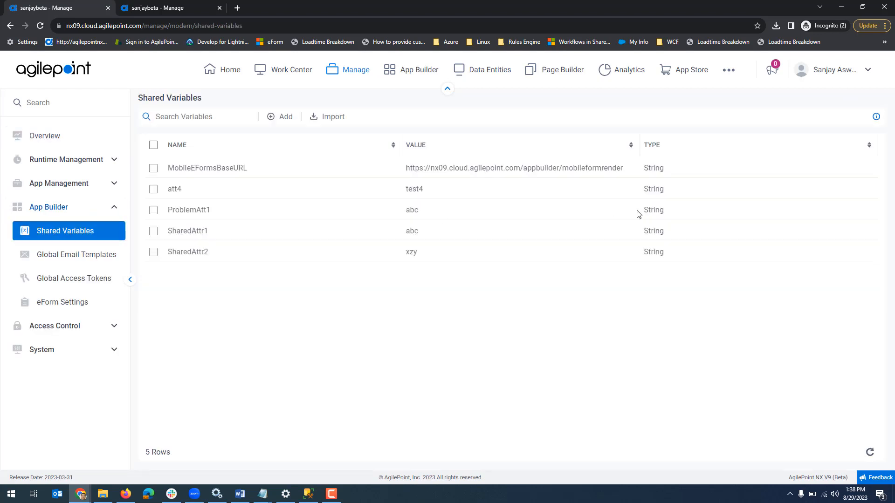
pyautogui.click(283, 116)
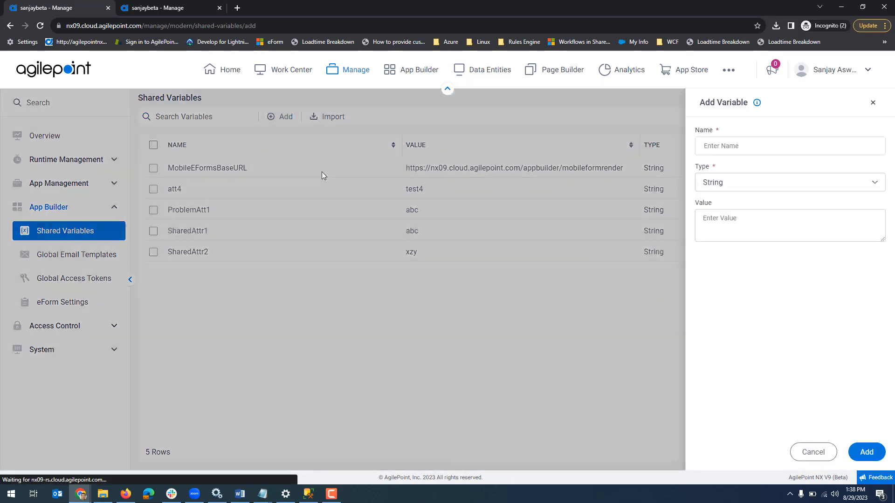
pyautogui.click(743, 146)
pyautogui.write('at')
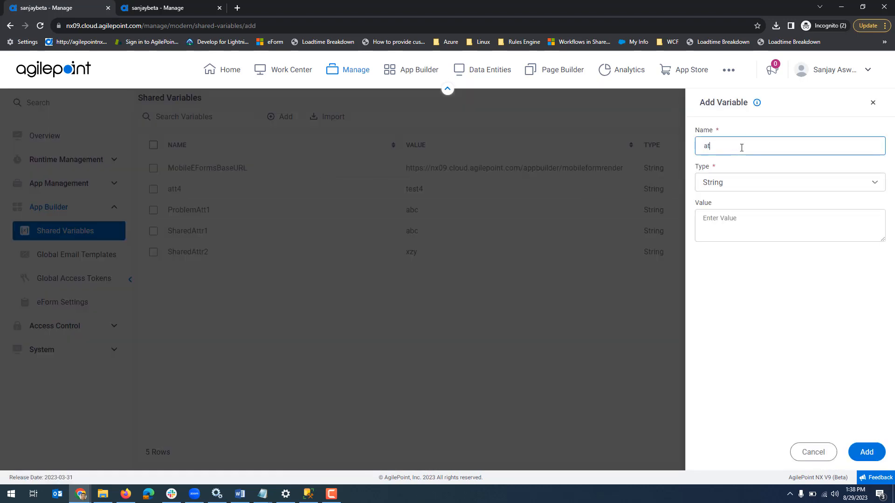
pyautogui.write('tr5')
pyautogui.click(774, 225)
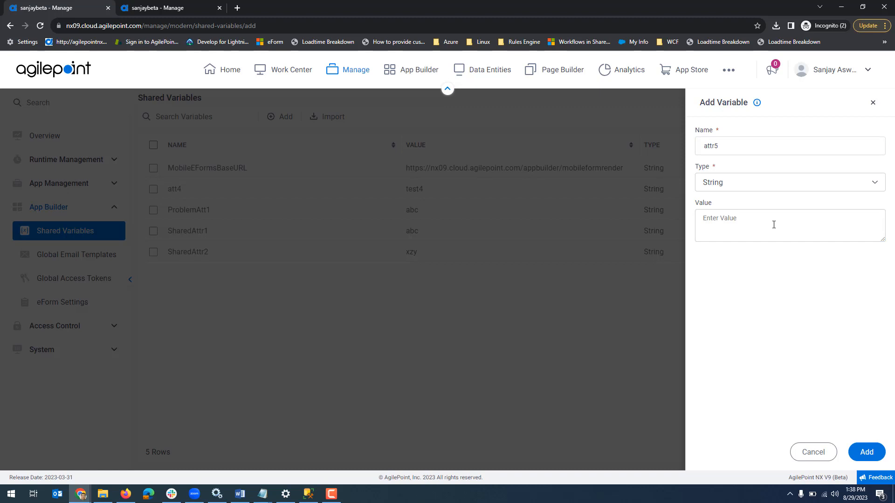
pyautogui.write('dem')
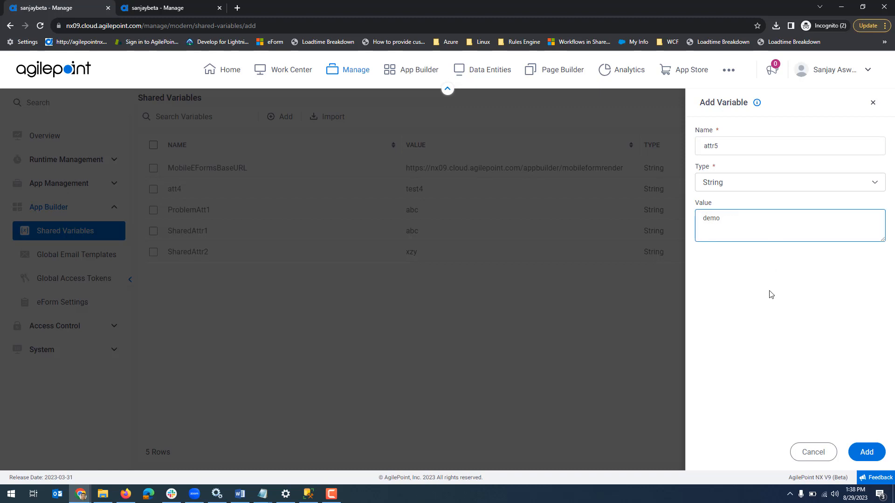
pyautogui.write('o')
pyautogui.click(866, 452)
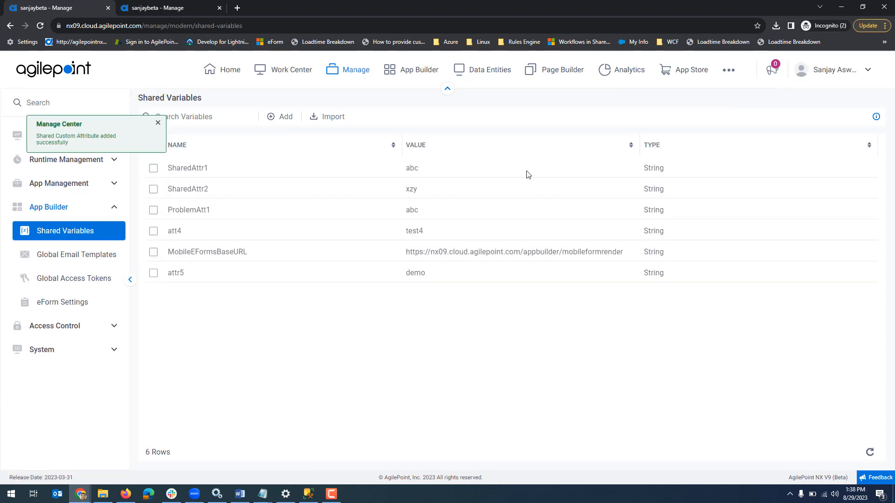
# Open Form1 of the Budget Request app for editing from App Builder's All Apps list
pyautogui.click(425, 74)
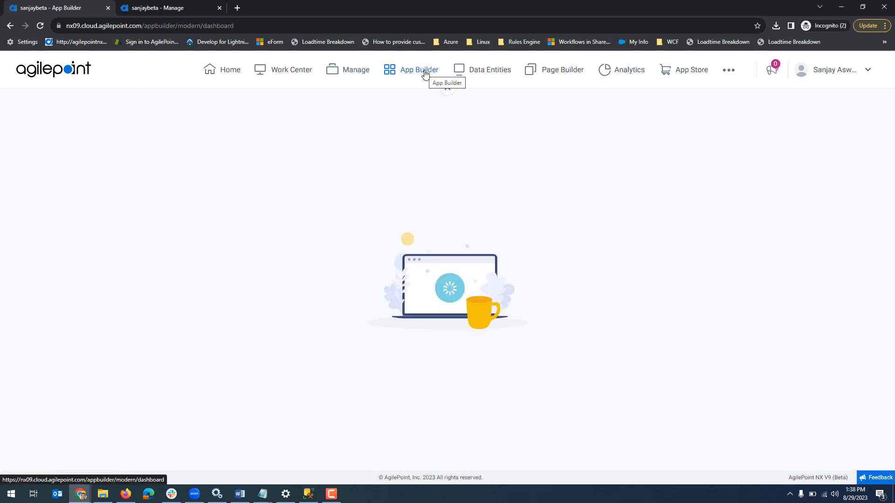
pyautogui.click(788, 396)
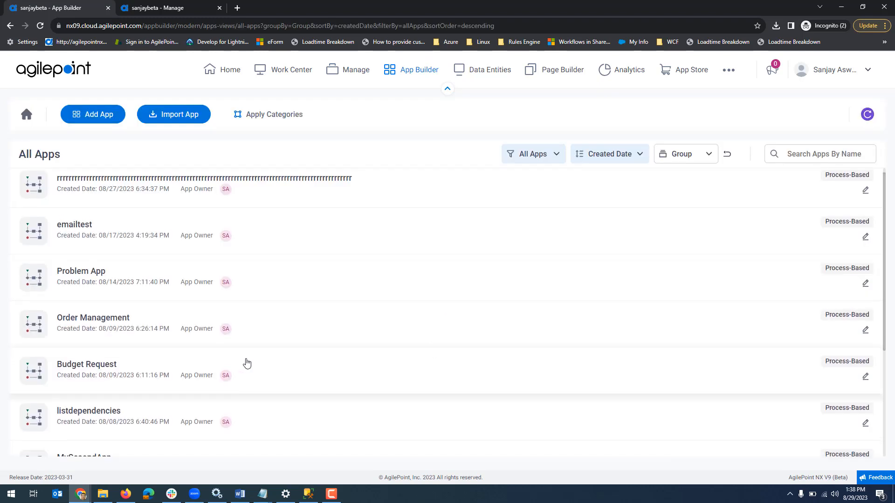
pyautogui.click(107, 368)
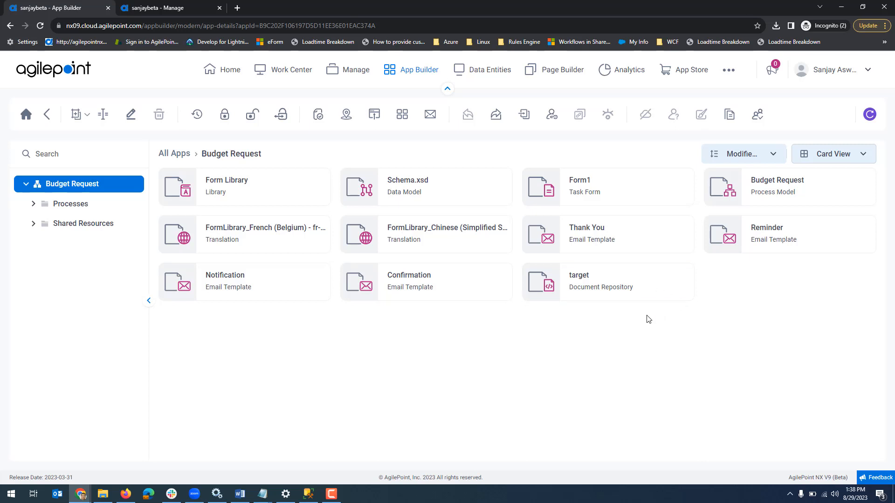
pyautogui.click(580, 186)
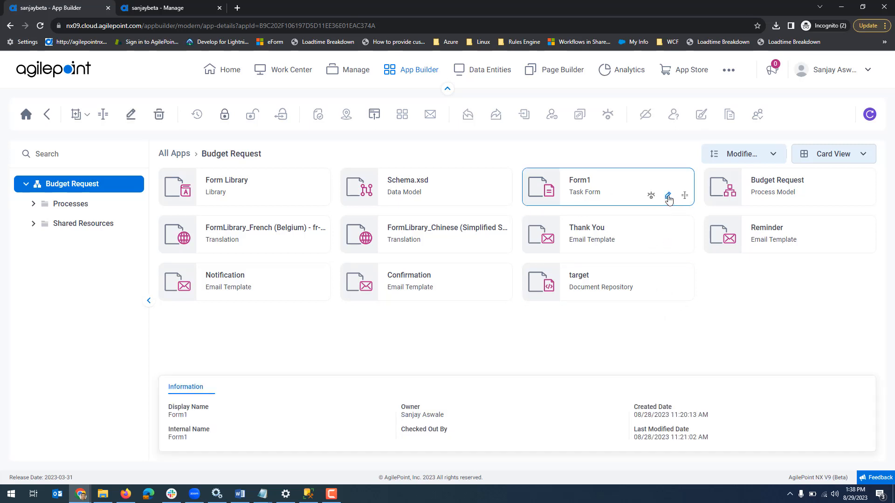
pyautogui.click(669, 196)
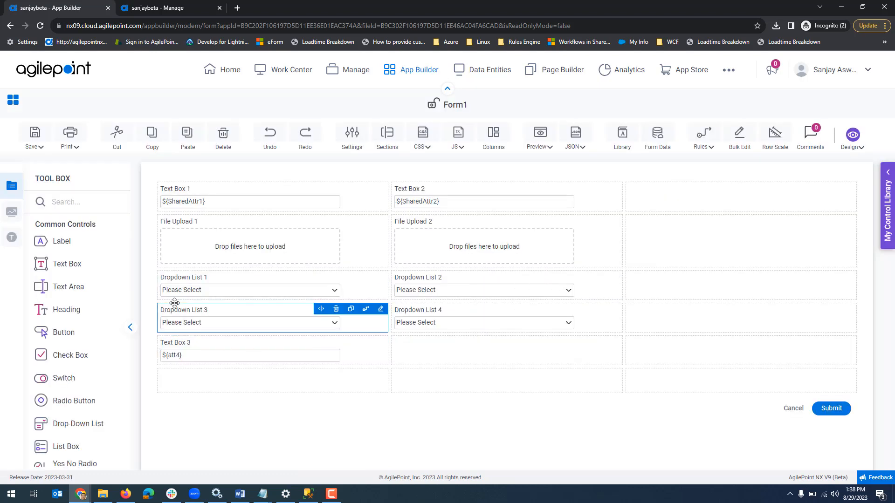
# Add a Text Box below Text Box 3 on Form1, using the global data variable attr5 as its default value
pyautogui.moveTo(105, 287); pyautogui.dragTo(234, 377)
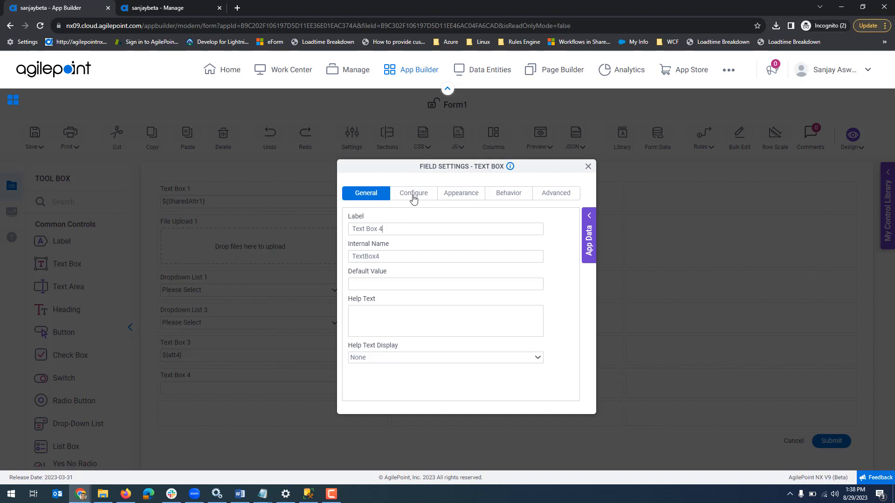
pyautogui.click(590, 218)
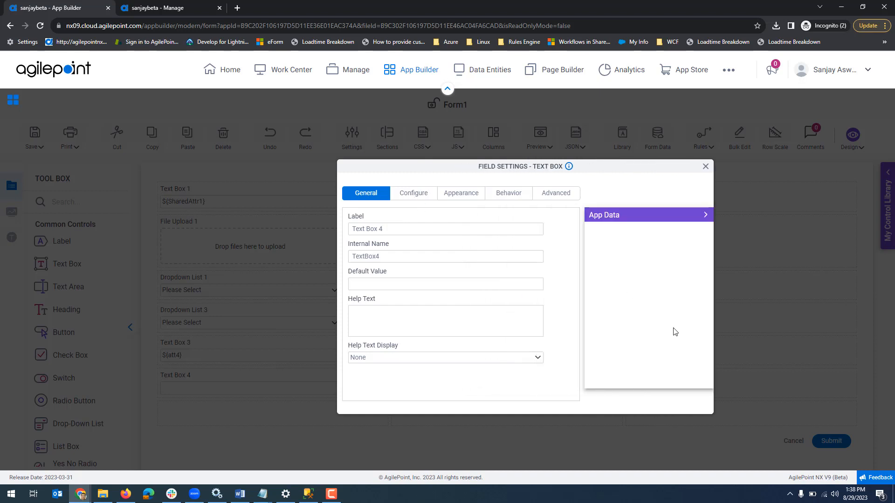
pyautogui.click(641, 364)
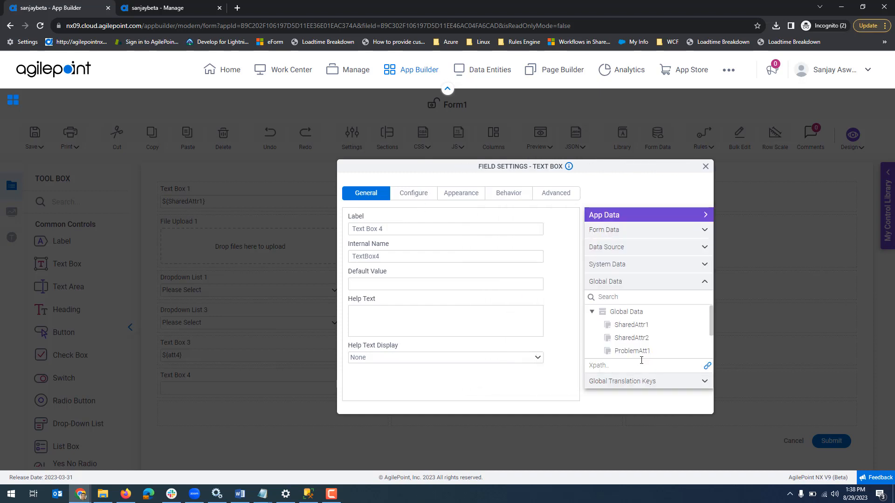
pyautogui.scroll(-2, 674, 344)
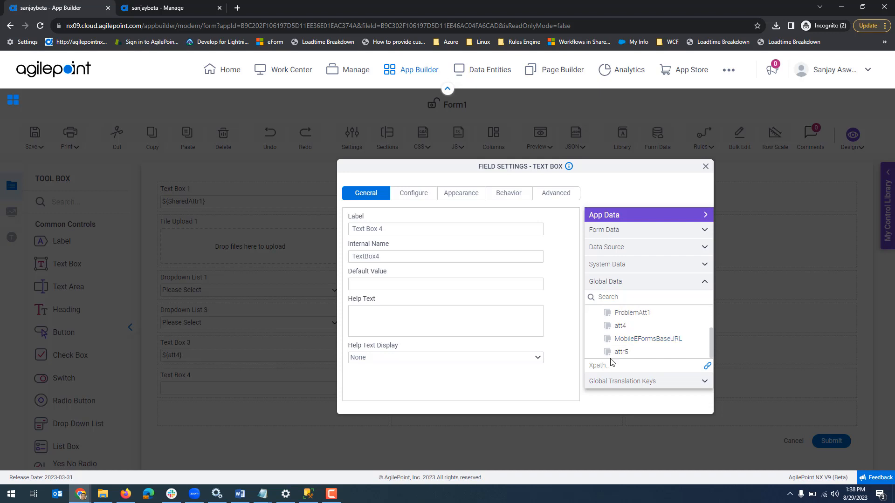
pyautogui.moveTo(617, 355); pyautogui.dragTo(443, 286)
pyautogui.click(705, 166)
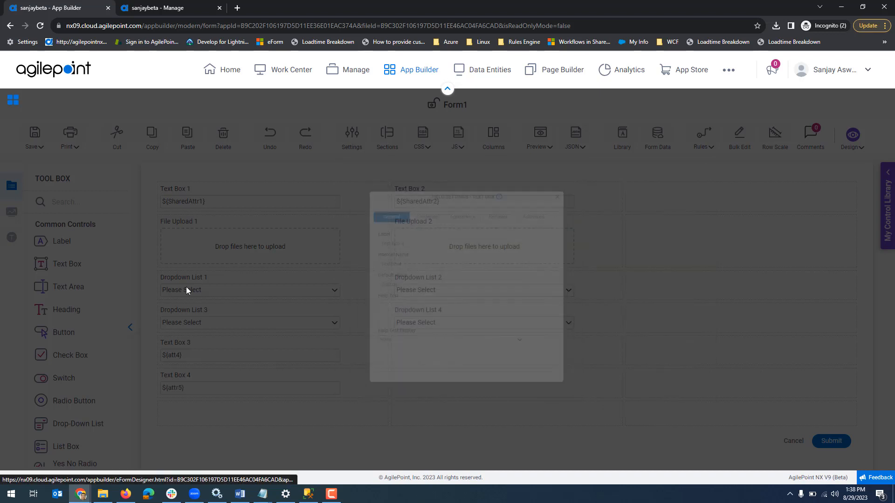
# Save and check in Form1, and publish the Budget Request app as version 1.03
pyautogui.click(37, 145)
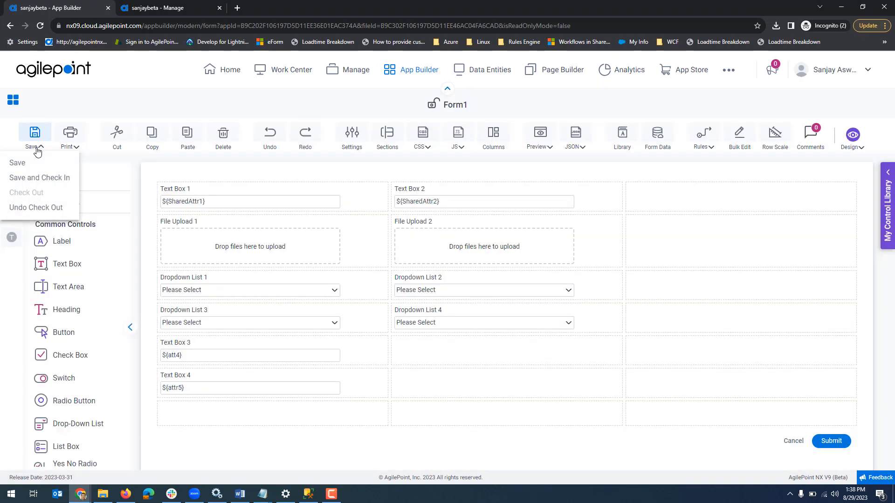
pyautogui.click(36, 181)
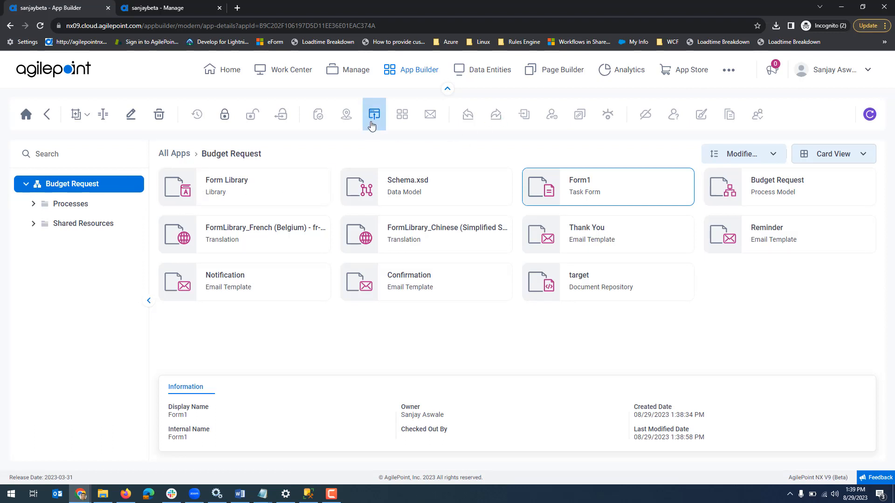
pyautogui.click(372, 125)
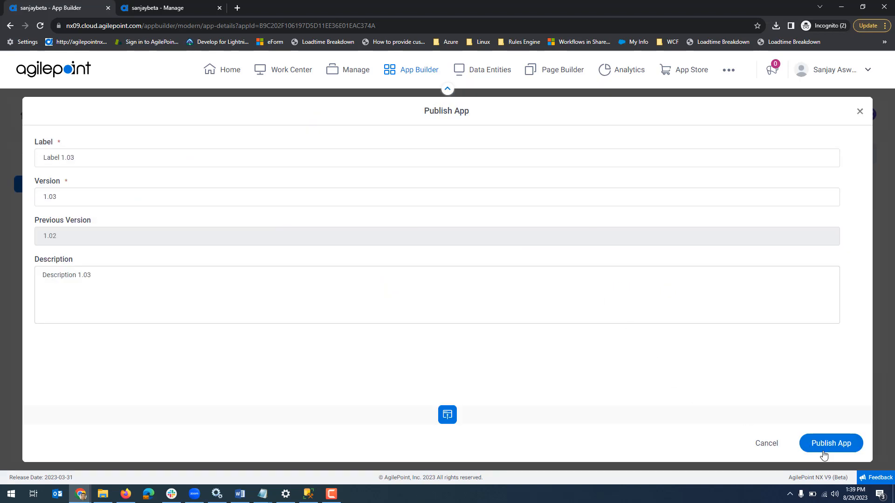
pyautogui.click(825, 448)
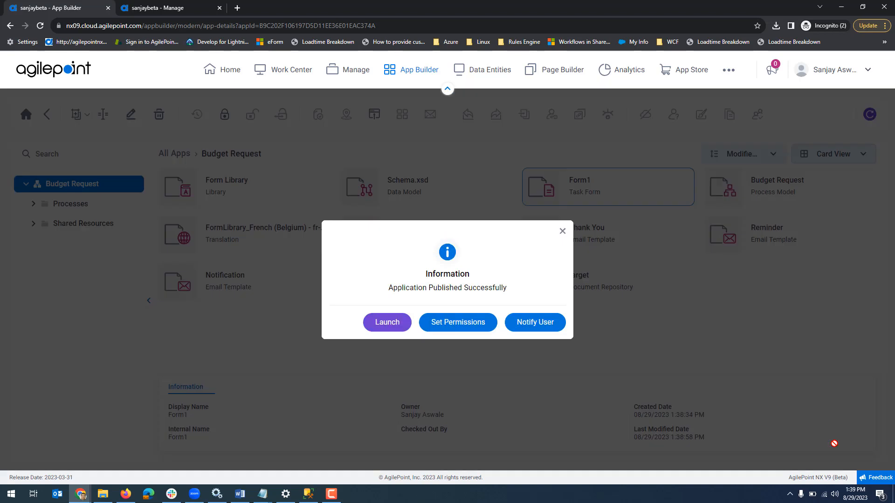
pyautogui.click(564, 232)
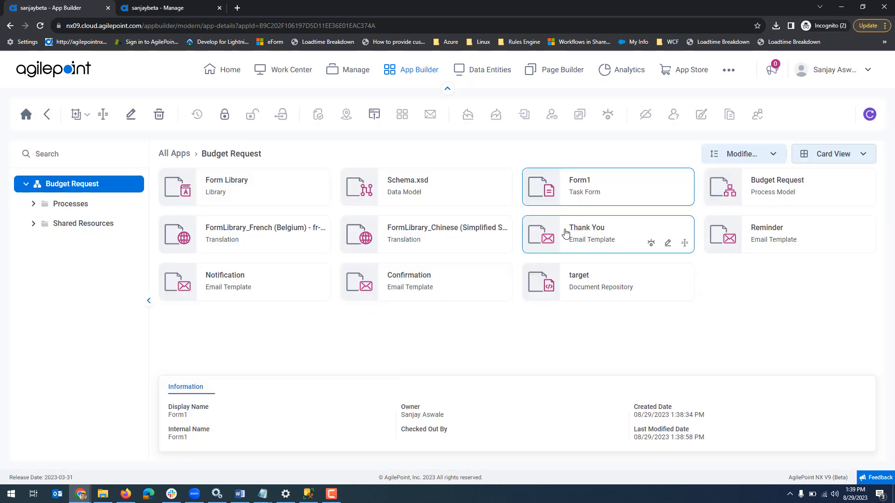
# Open the PM Demo package for editing from App Builder's package list and review its listed contents and dependencies
pyautogui.click(26, 114)
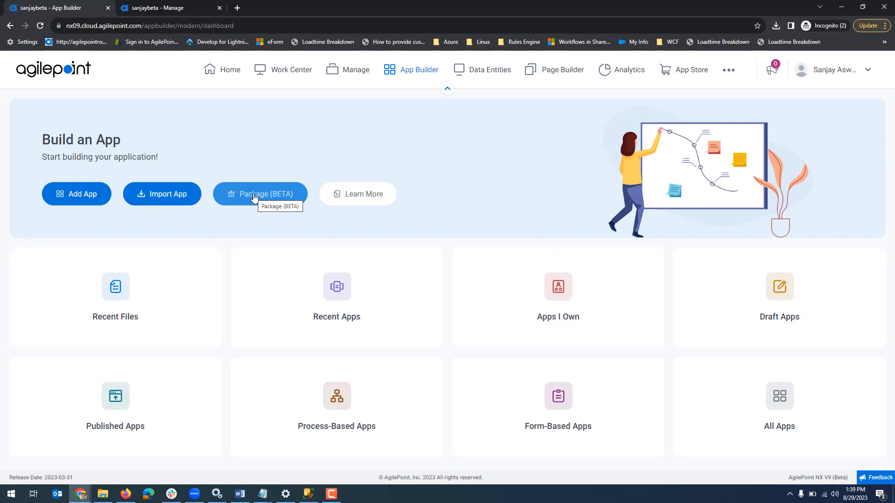
pyautogui.click(254, 198)
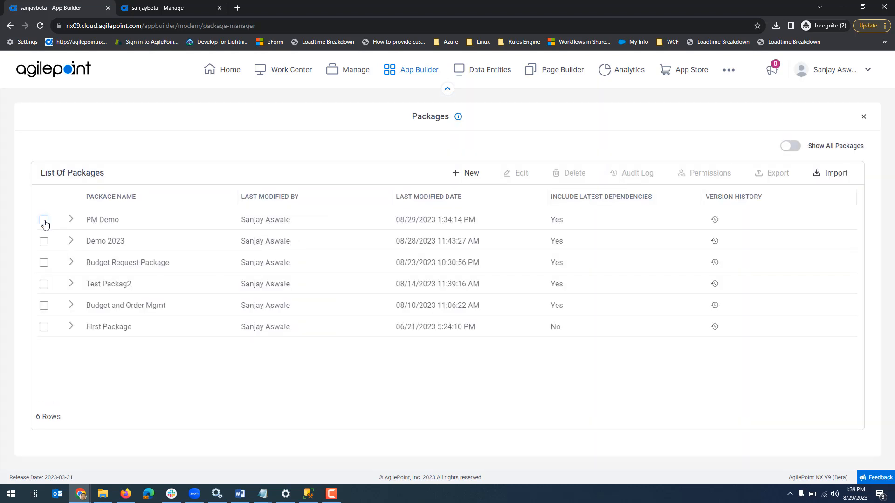
pyautogui.click(44, 220)
pyautogui.click(519, 173)
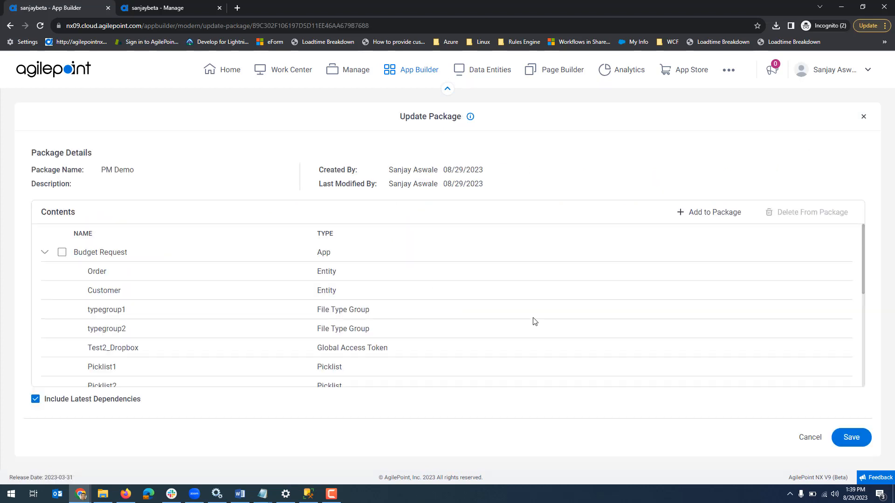
pyautogui.scroll(-5, 383, 326)
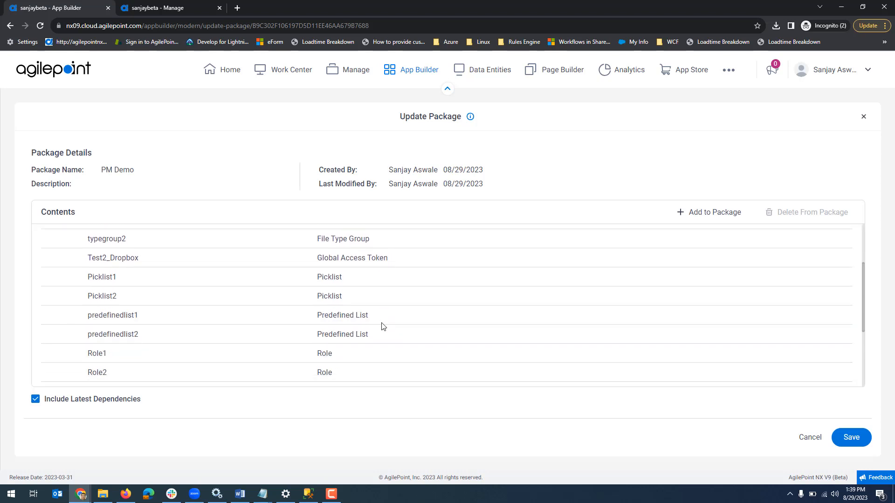
pyautogui.scroll(-1, 383, 326)
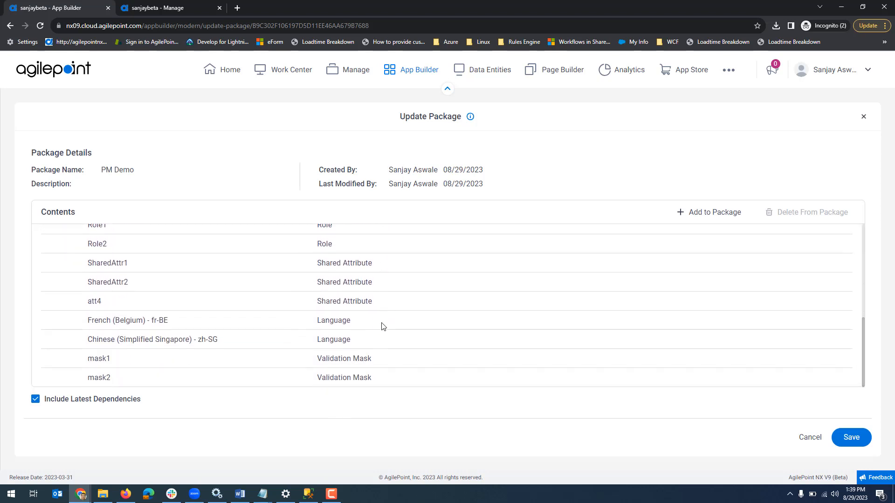
pyautogui.scroll(1, 383, 327)
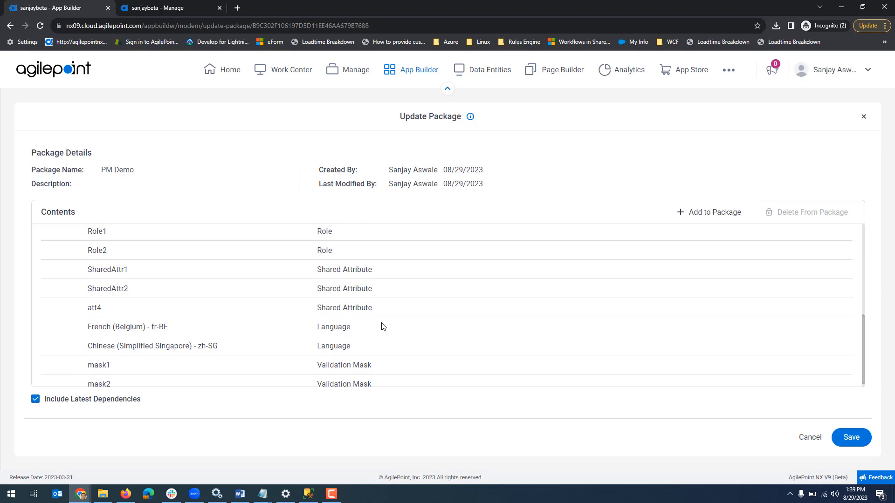
pyautogui.scroll(5, 383, 327)
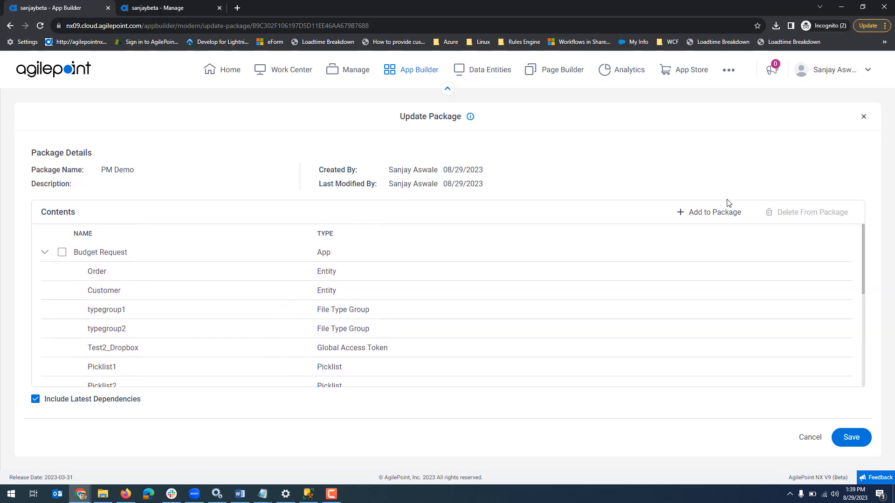
# Add the Order Management app and its dependencies to the PM Demo package, continuing with another resource selection
pyautogui.click(709, 218)
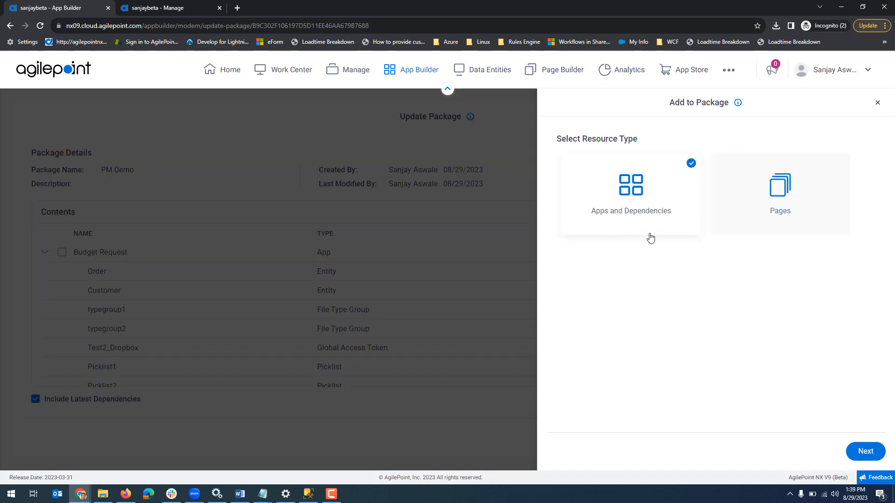
pyautogui.click(862, 451)
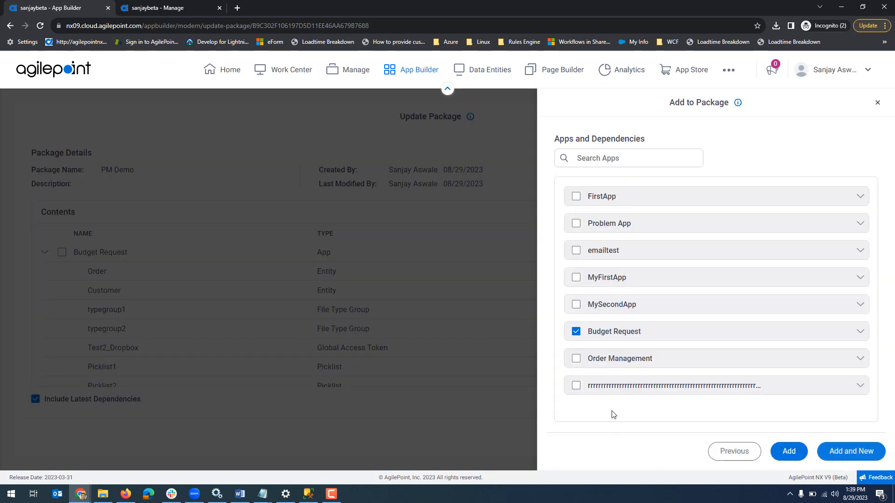
pyautogui.click(577, 359)
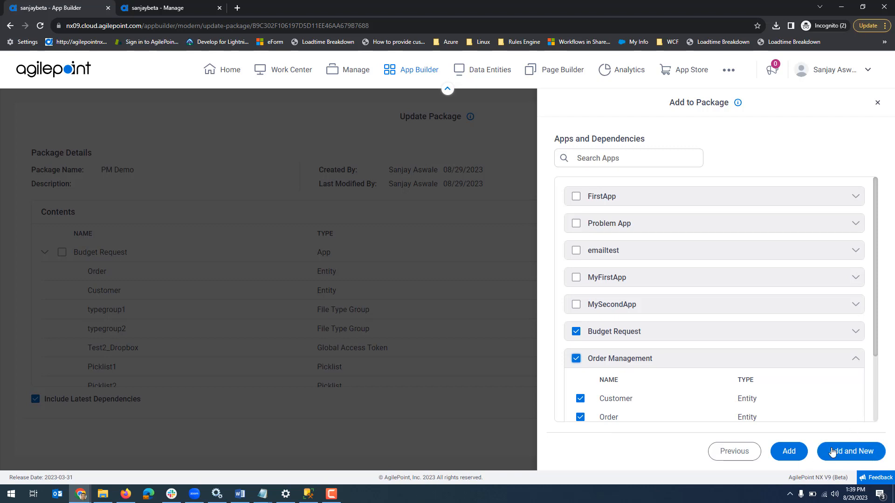
pyautogui.click(849, 455)
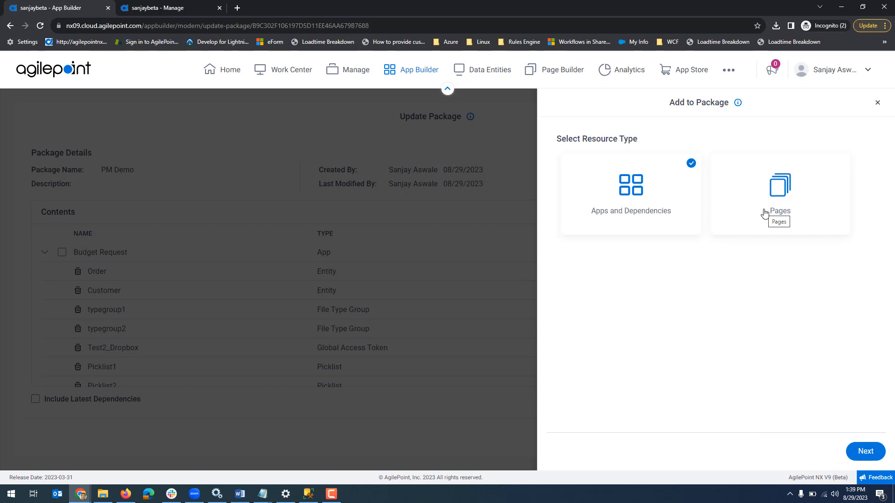
# Add the Vacso Furniture page to the PM Demo package
pyautogui.click(765, 214)
pyautogui.click(864, 451)
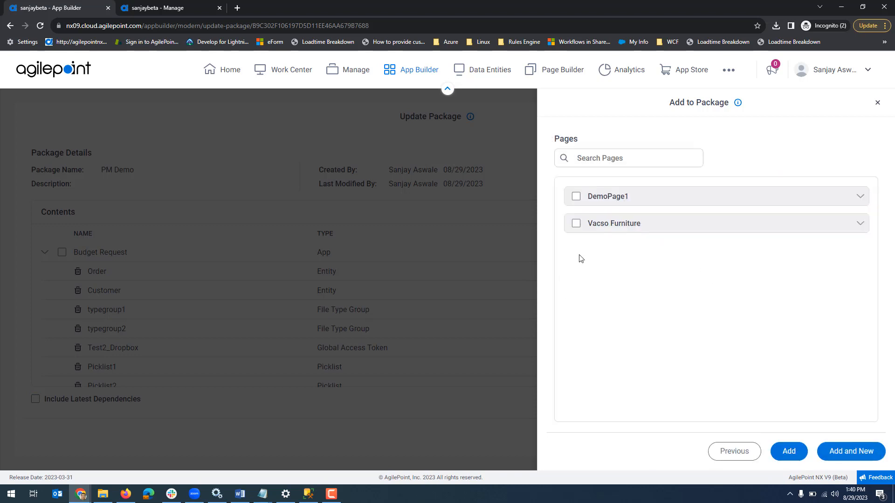
pyautogui.click(576, 224)
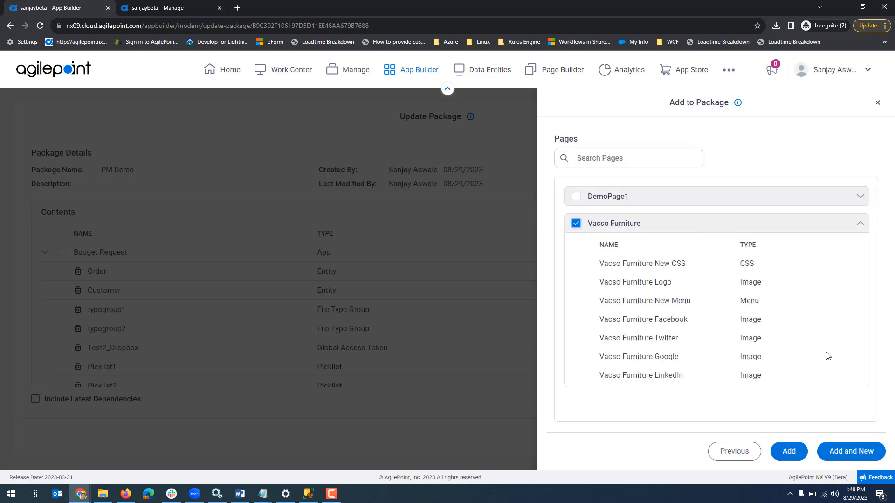
pyautogui.click(789, 451)
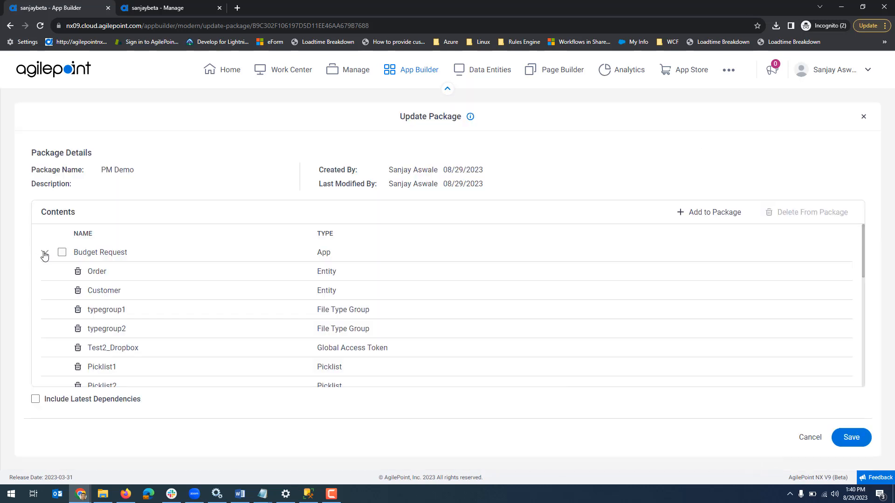
# Collapse the Budget Request and Order Management contents, enable Include Latest Dependencies, and save the PM Demo package
pyautogui.click(45, 254)
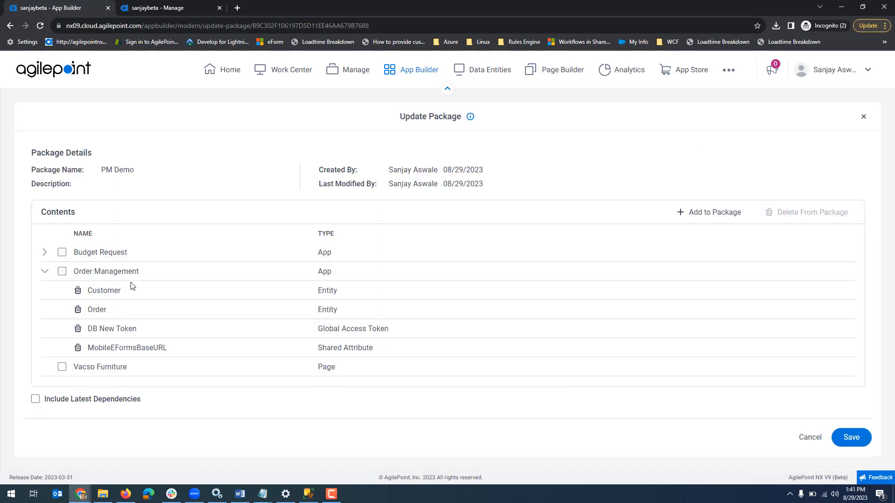
pyautogui.click(45, 276)
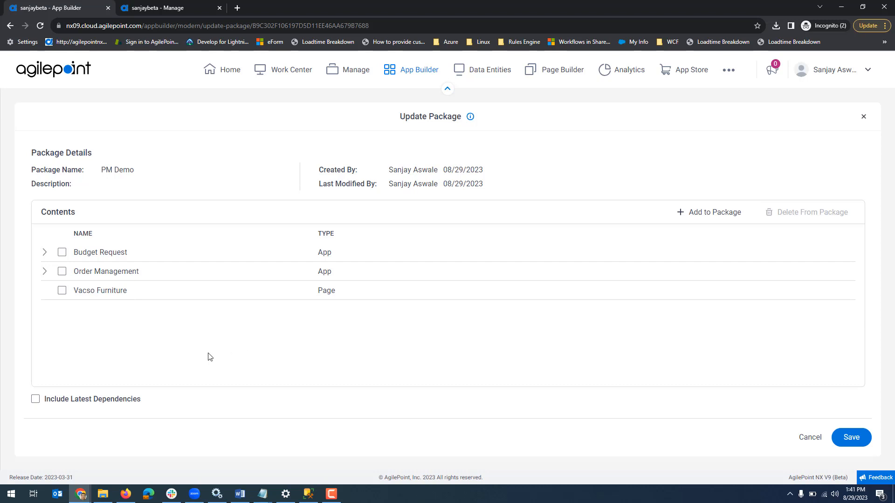
pyautogui.click(36, 401)
pyautogui.click(852, 437)
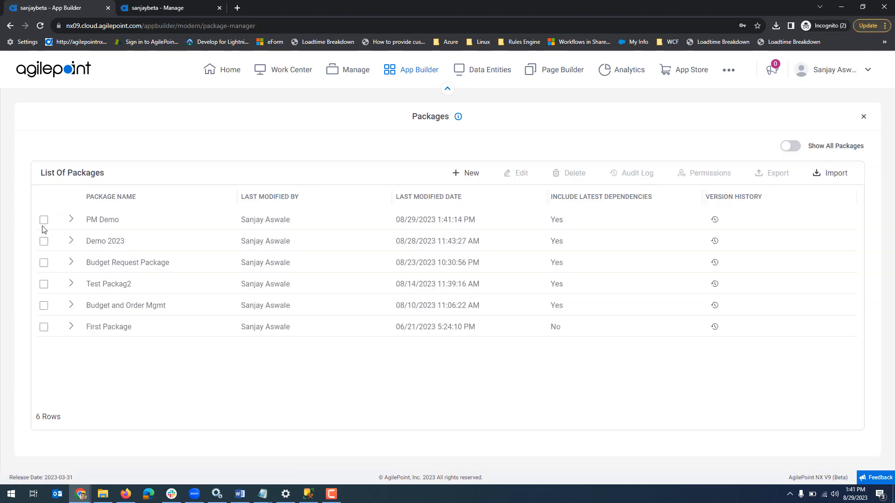
# Start exporting the PM Demo package with Allow Publish On Import enabled
pyautogui.click(44, 220)
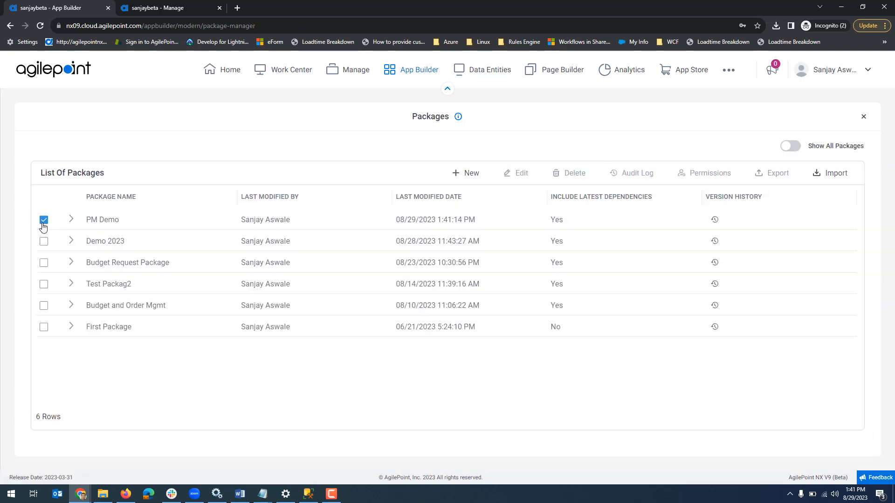
pyautogui.click(767, 176)
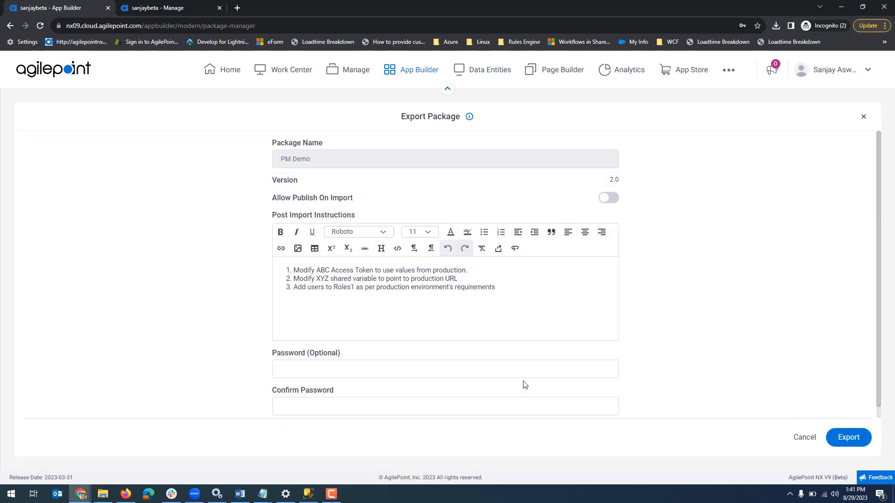
pyautogui.click(613, 202)
# Clear the Post Import Instructions and export the PM Demo package without a password
pyautogui.click(544, 305)
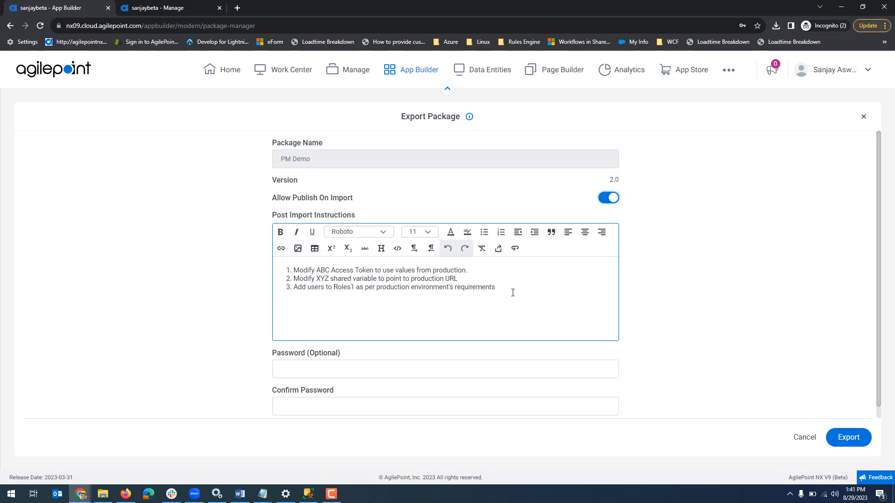
pyautogui.moveTo(513, 293); pyautogui.dragTo(250, 267)
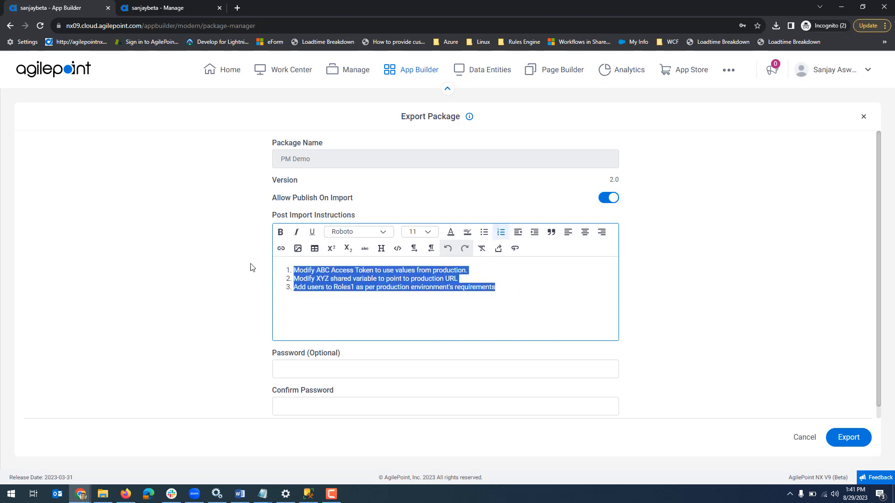
pyautogui.press('BackSpace')
pyautogui.press('BackSpace')
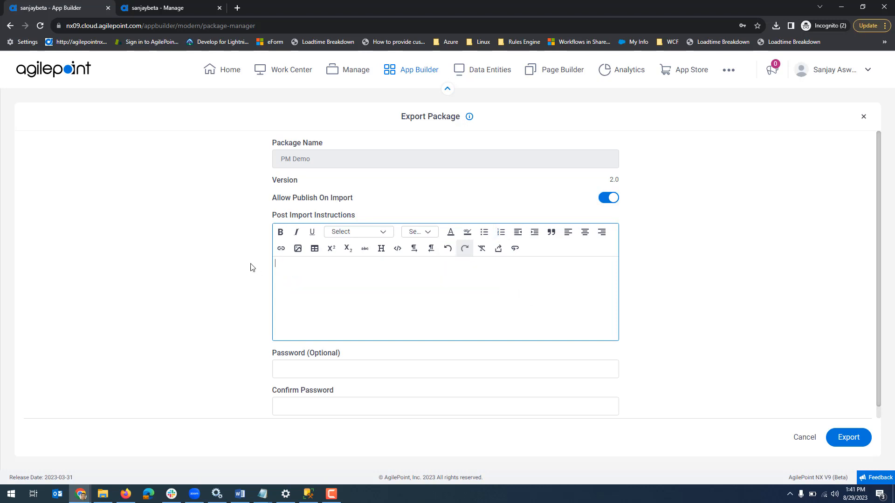
pyautogui.scroll(-1, 721, 344)
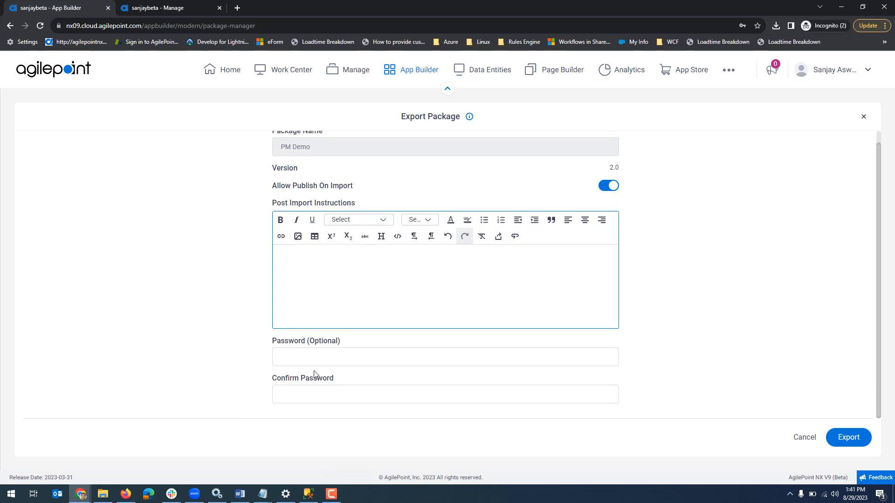
pyautogui.click(850, 439)
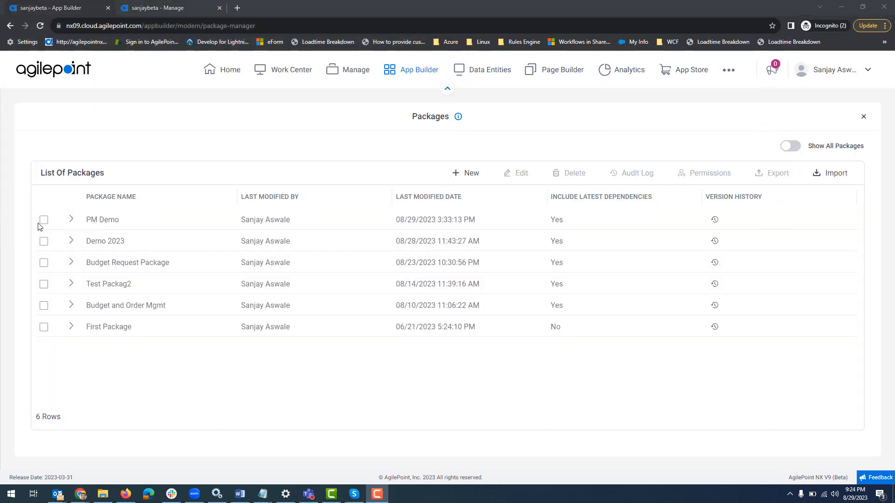
# Review the audit log of the PM Demo package and return to the package list
pyautogui.click(43, 219)
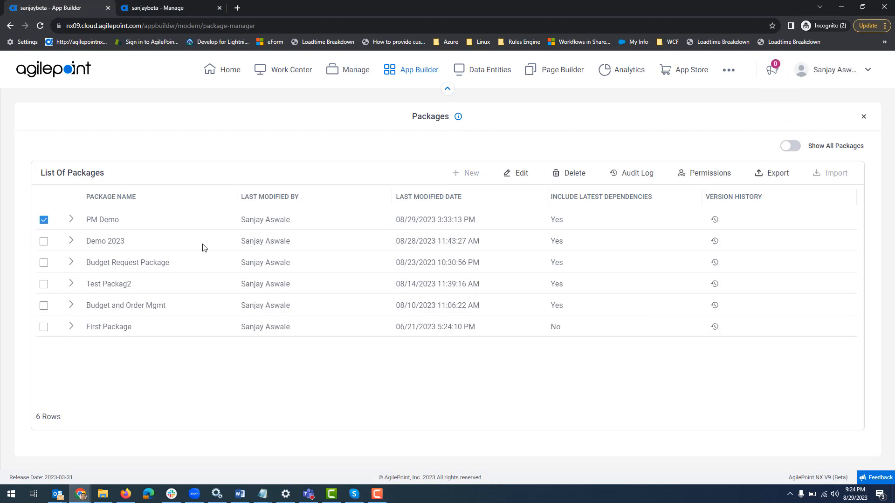
pyautogui.click(634, 176)
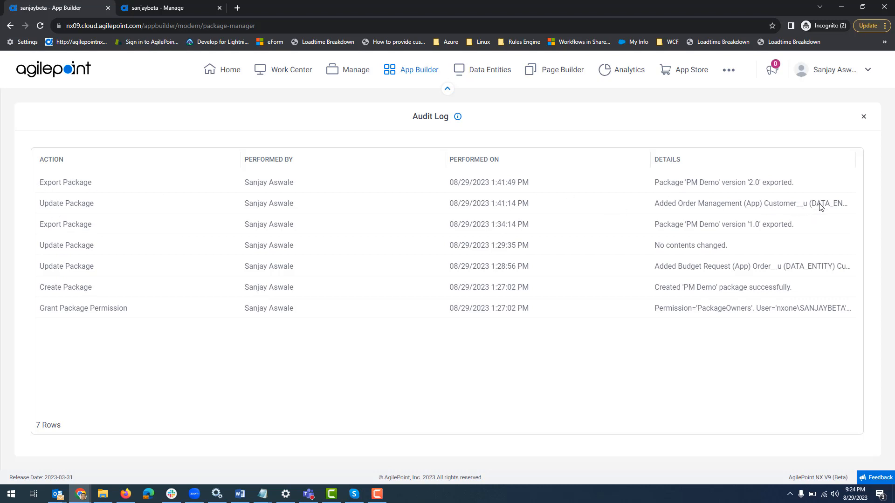
pyautogui.moveTo(820, 207)
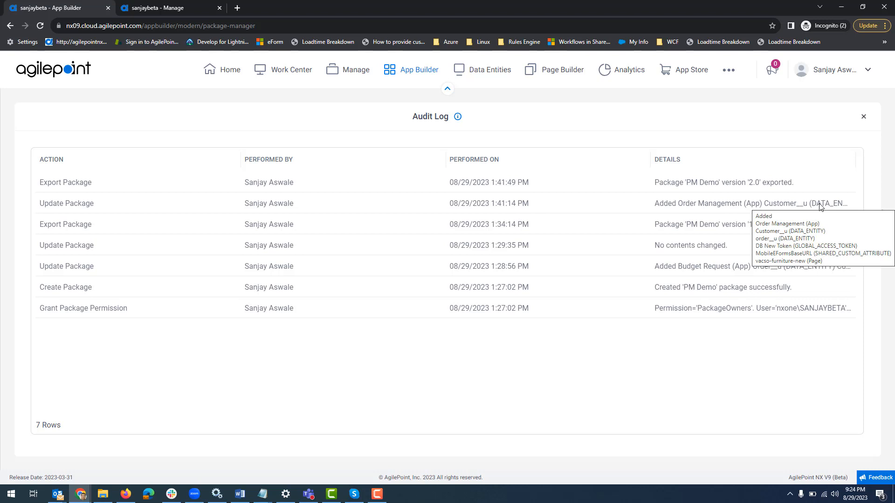
pyautogui.click(863, 118)
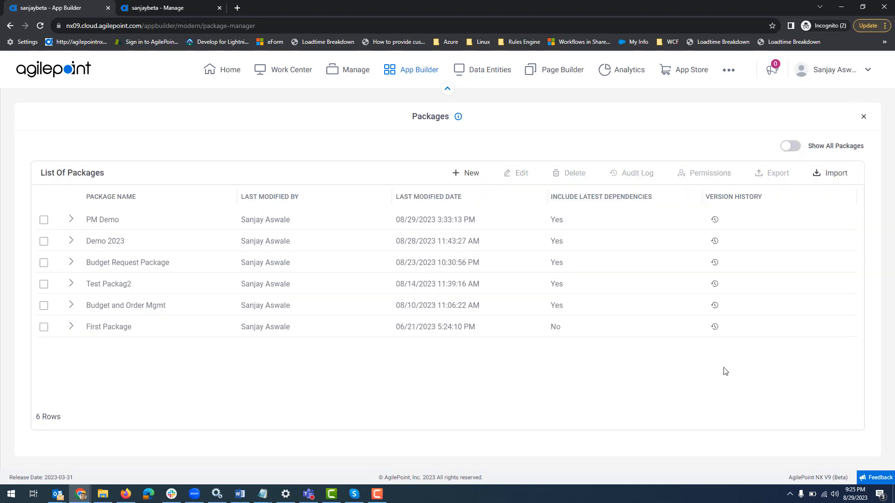
# Examine the PM Demo package's version history and the Deprecate option for version 1.0, leaving the version in place
pyautogui.click(715, 220)
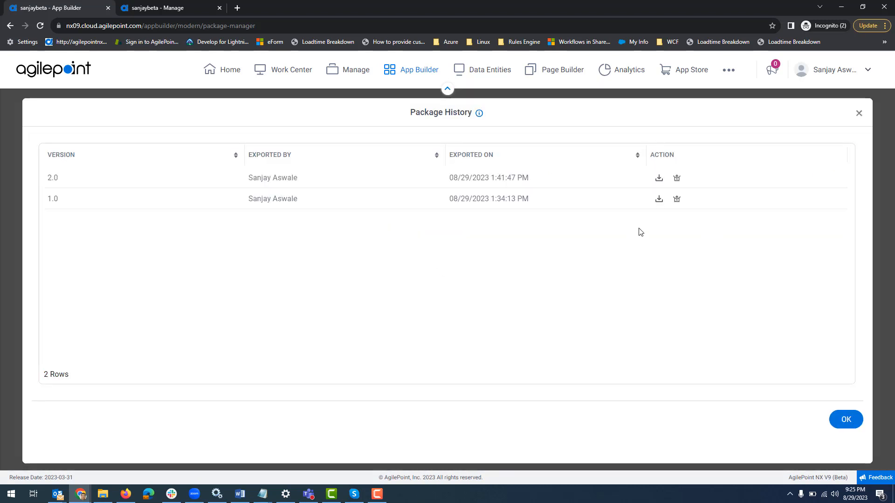
pyautogui.click(676, 199)
pyautogui.click(476, 333)
pyautogui.click(677, 201)
pyautogui.click(487, 334)
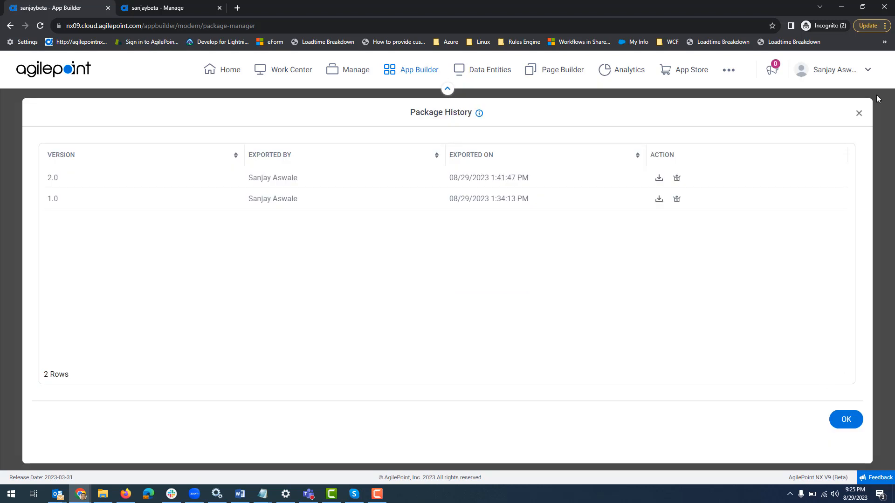
pyautogui.click(859, 115)
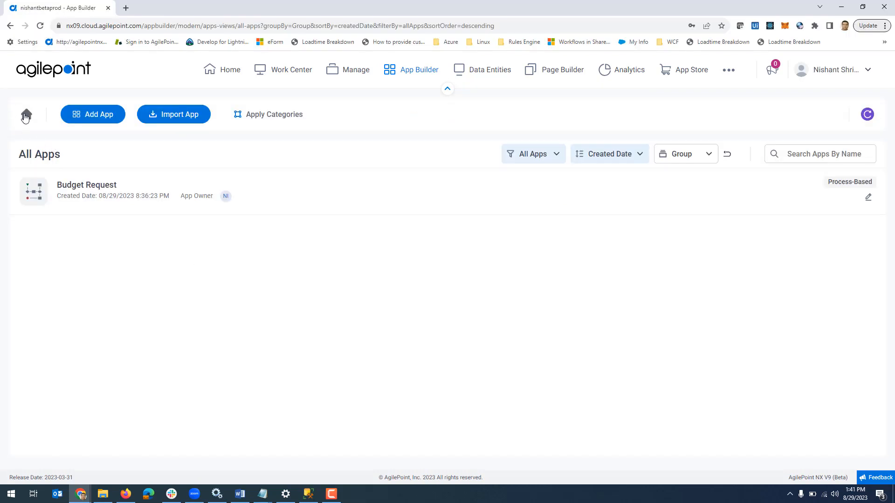
# In the production tenant, start a package import with PM Demo_2.0.zip and validate it without a password
pyautogui.click(27, 117)
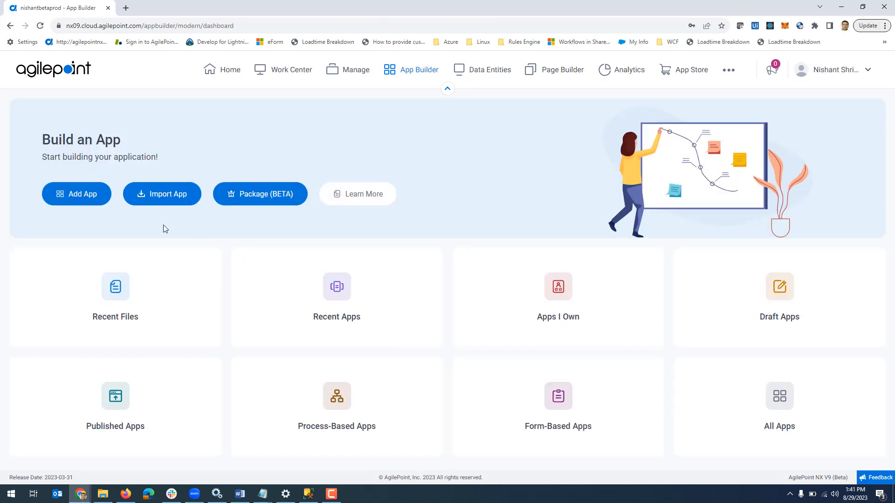
pyautogui.click(259, 199)
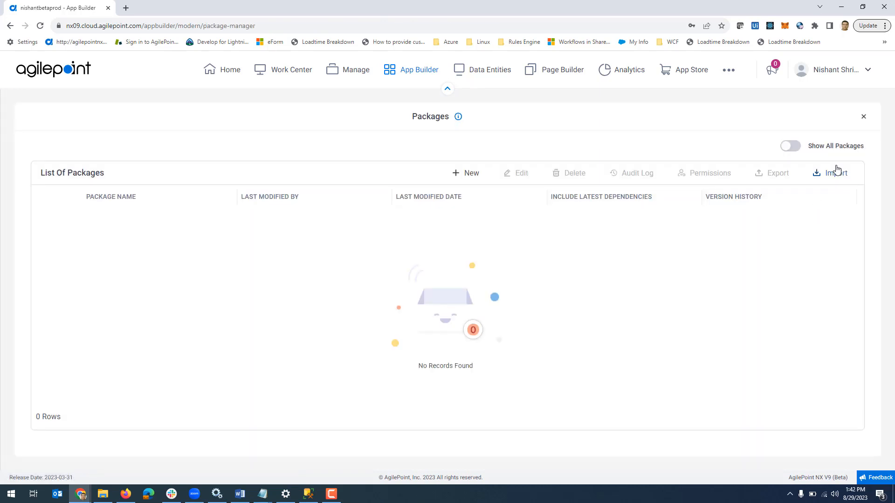
pyautogui.click(841, 176)
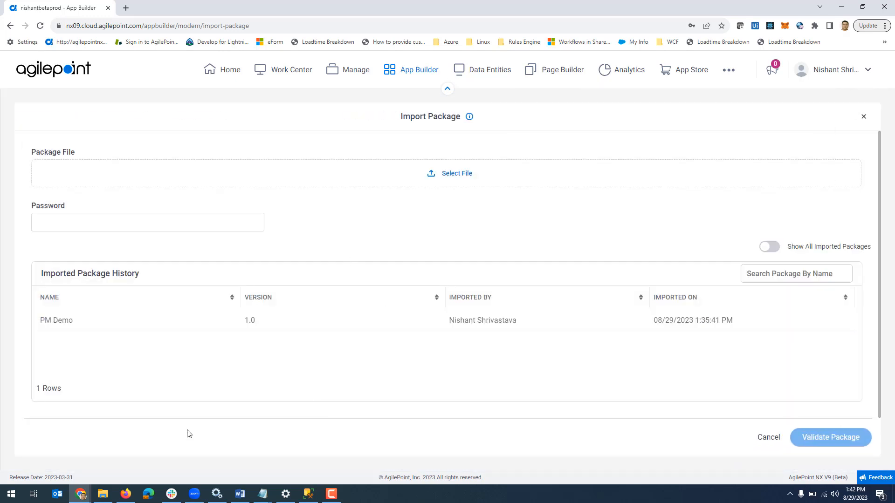
pyautogui.click(461, 178)
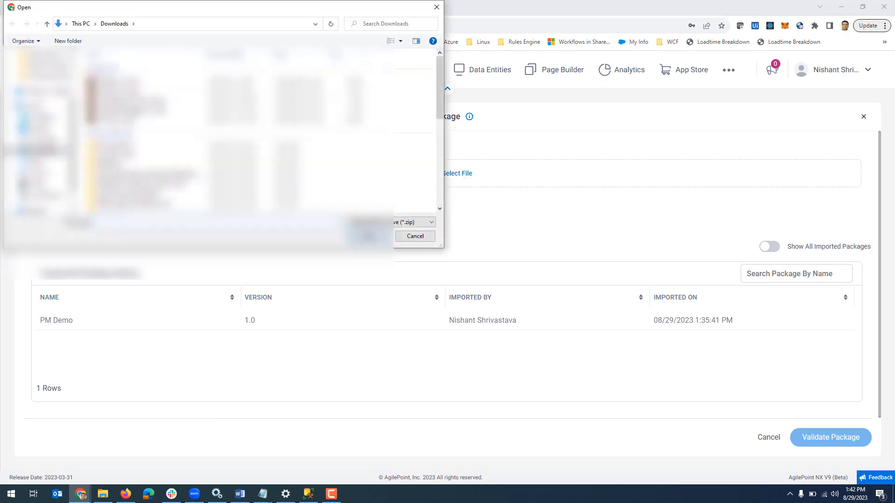
pyautogui.doubleClick(123, 84)
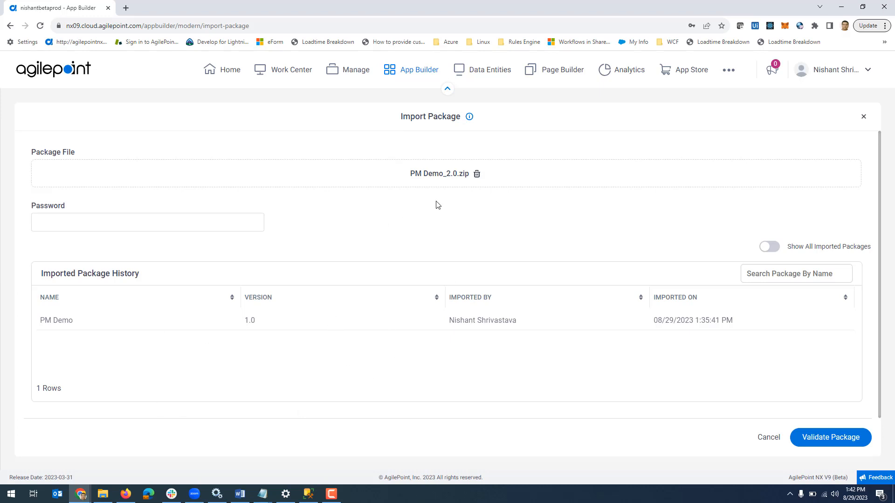
pyautogui.click(130, 216)
pyautogui.click(823, 440)
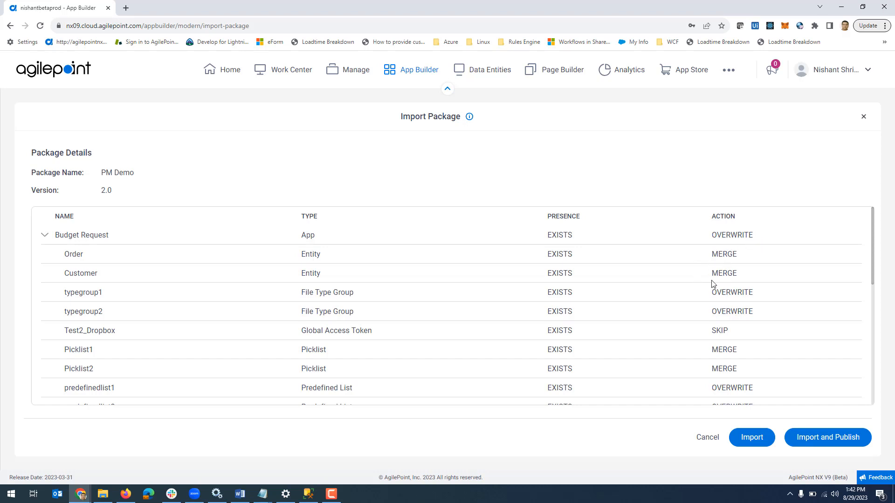
# Check the import actions for the package contents, import and publish the PM Demo package, and acknowledge the import instructions
pyautogui.scroll(-1, 760, 275)
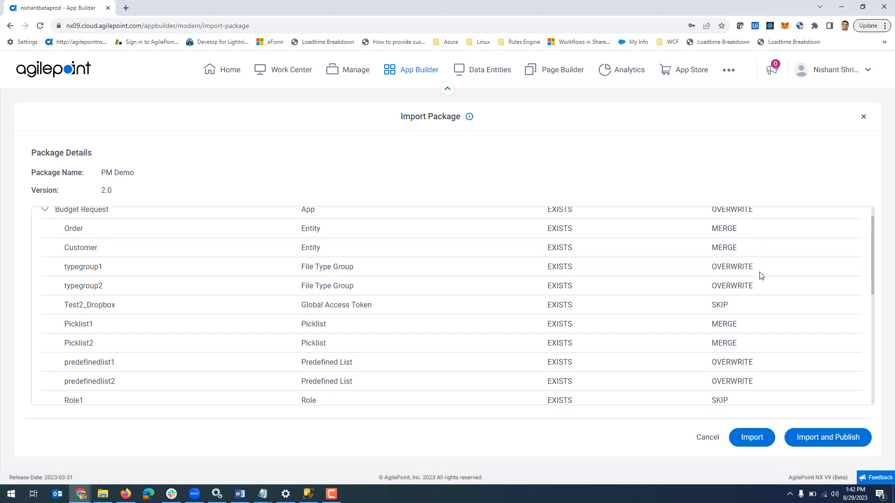
pyautogui.scroll(-1, 760, 275)
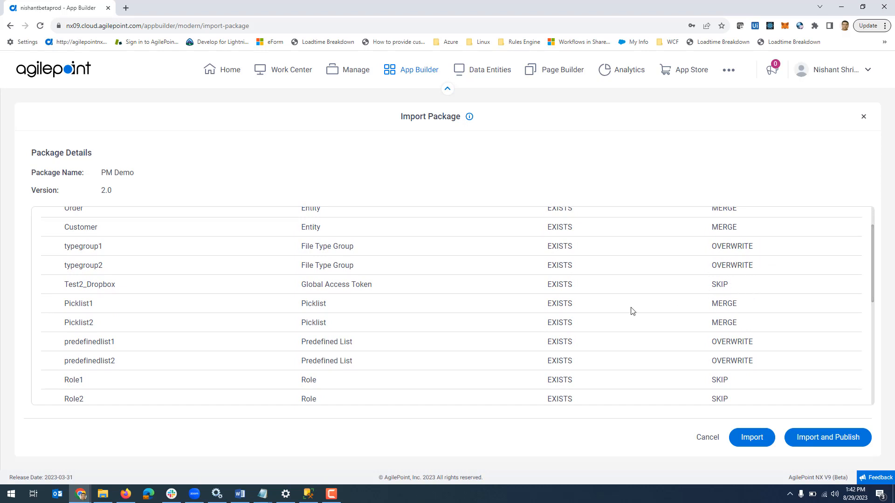
pyautogui.scroll(-10, 775, 347)
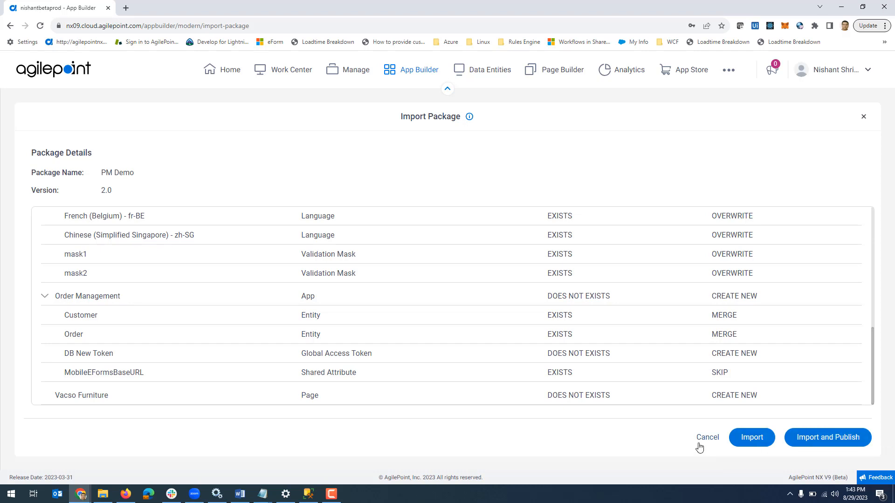
pyautogui.click(834, 440)
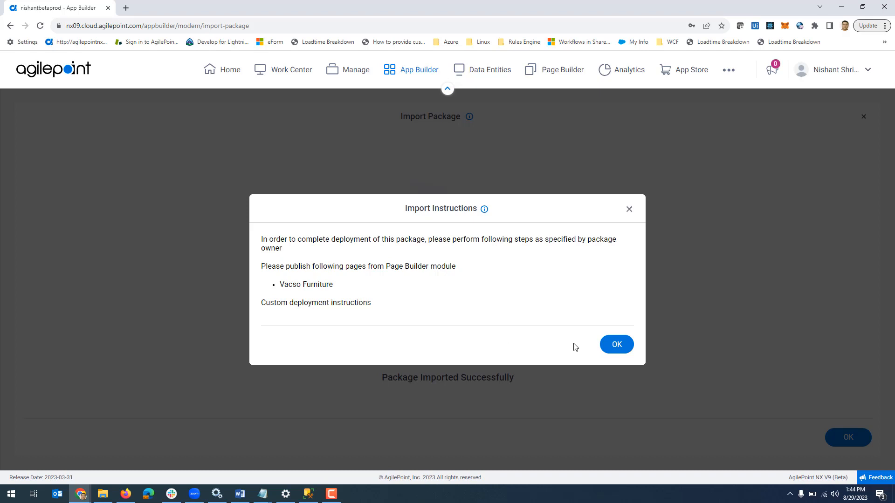
pyautogui.click(616, 346)
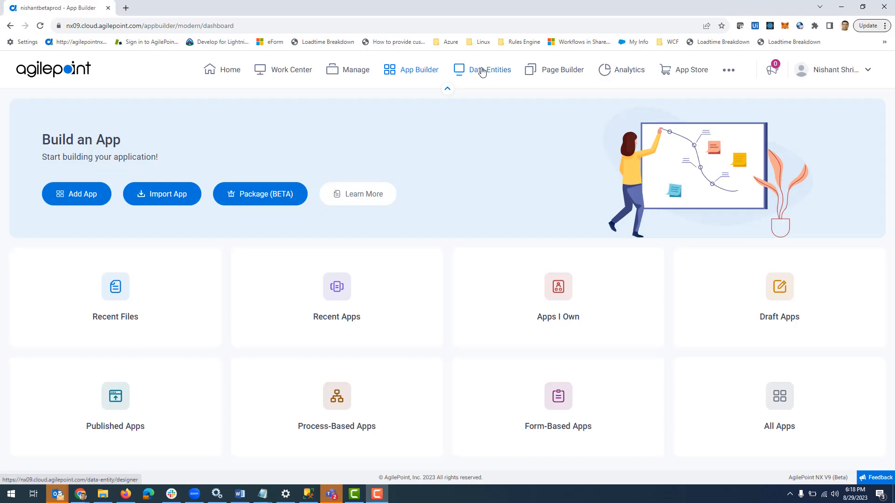
# Check the Customer entity's fields and the shared variables in the production tenant
pyautogui.click(481, 71)
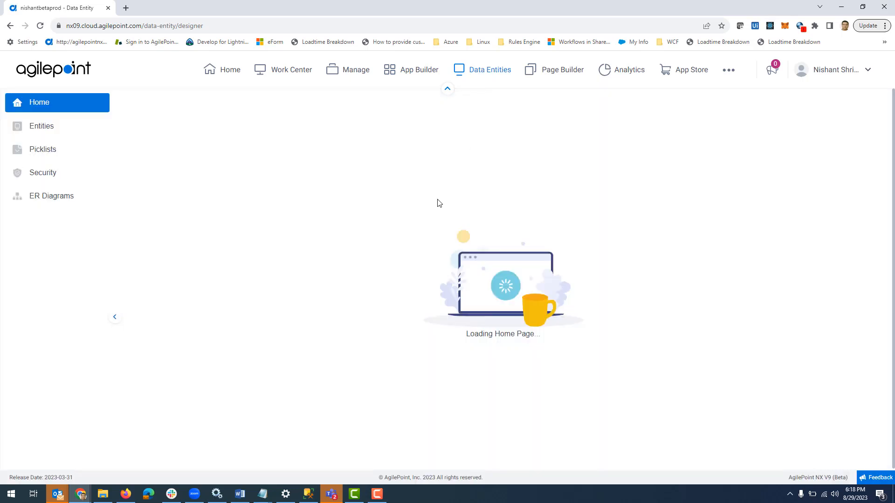
pyautogui.click(157, 295)
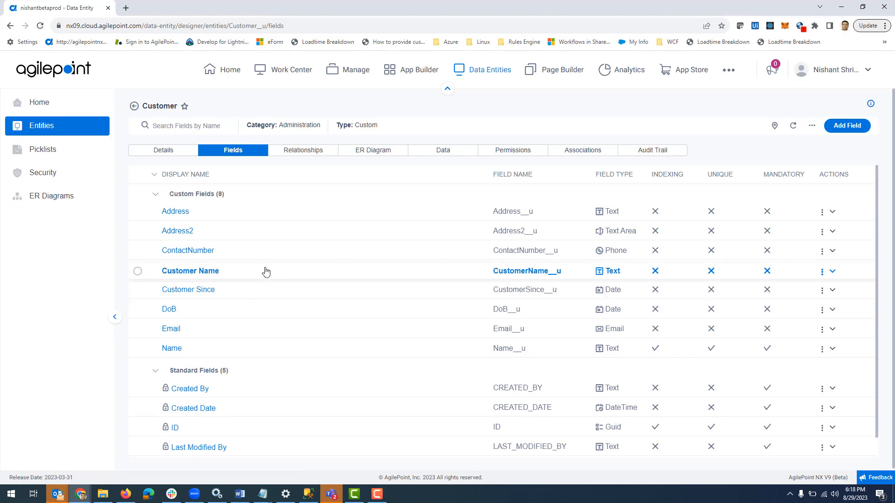
pyautogui.click(362, 71)
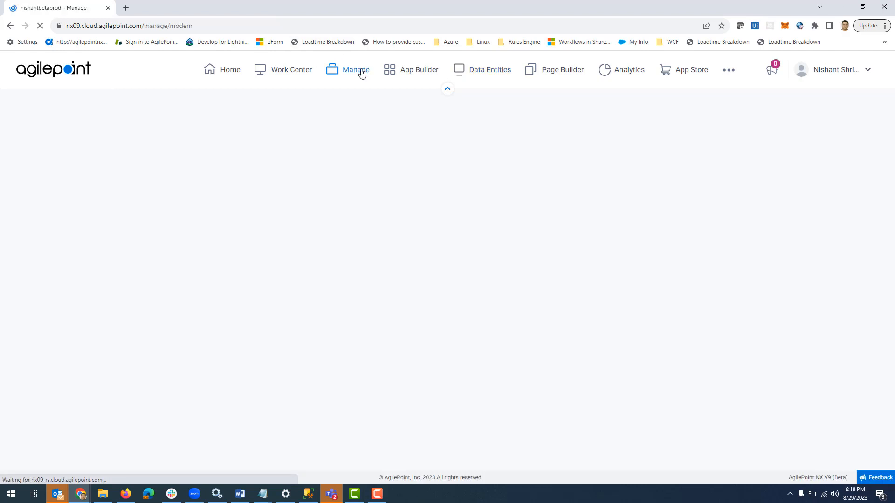
pyautogui.click(74, 208)
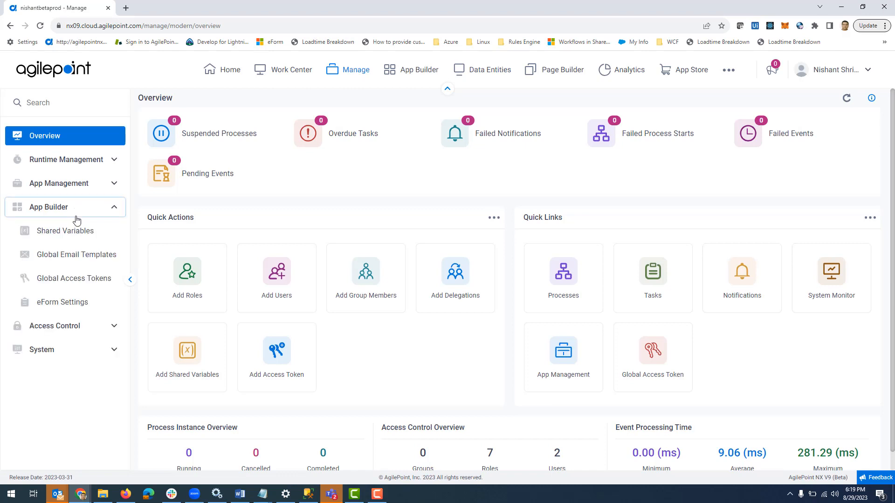
pyautogui.click(71, 232)
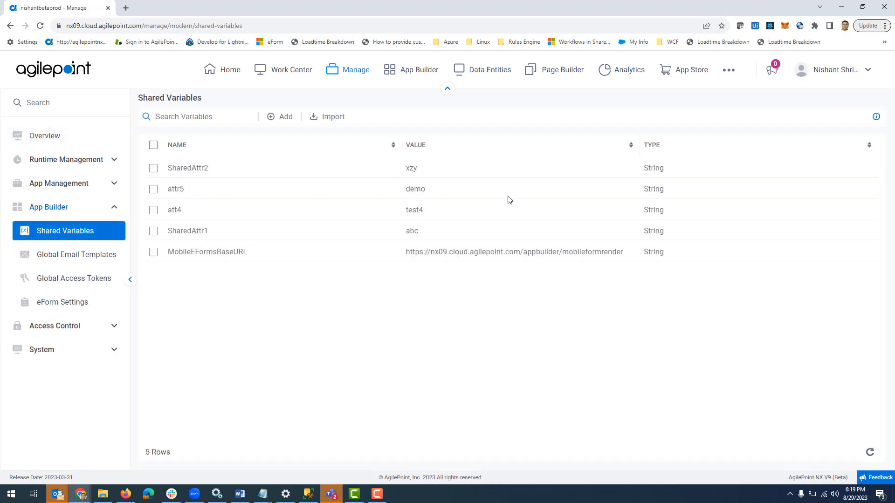
# View the list of all apps in the production tenant's App Builder
pyautogui.click(416, 72)
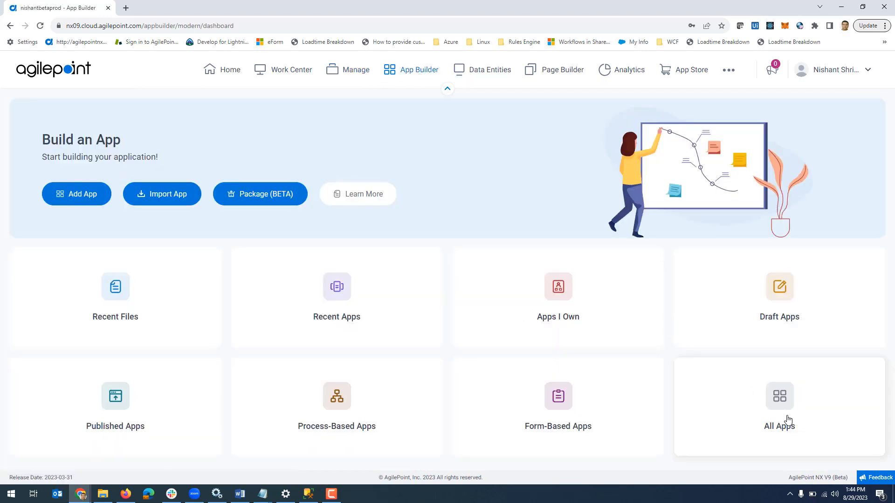
pyautogui.click(787, 419)
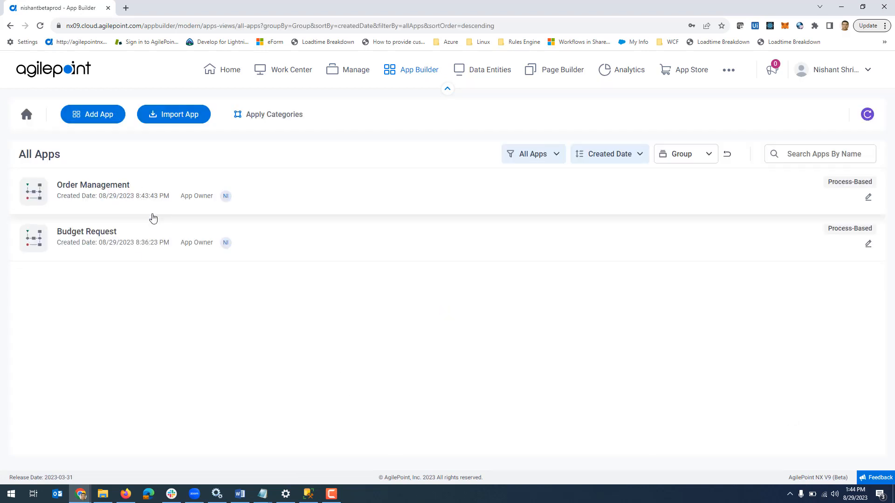
# Publish the Vacso Furniture page from MyPortal with Show Navigation Menu On Top enabled
pyautogui.click(564, 70)
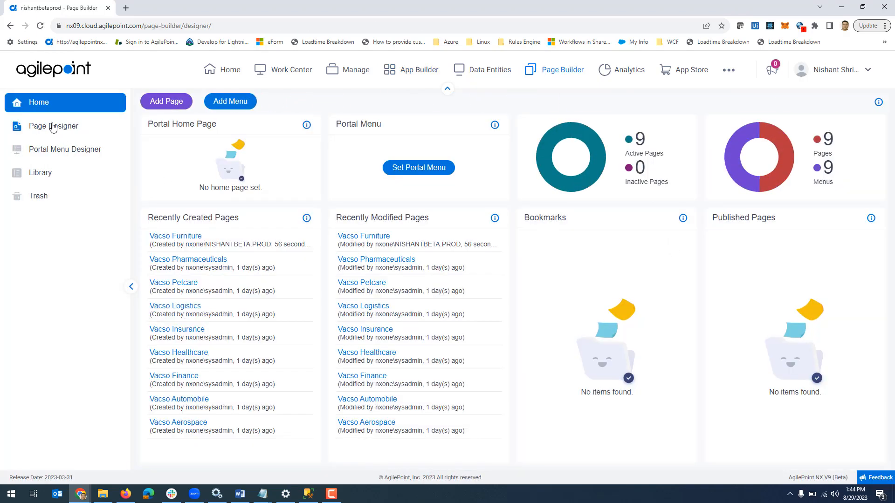
pyautogui.click(26, 125)
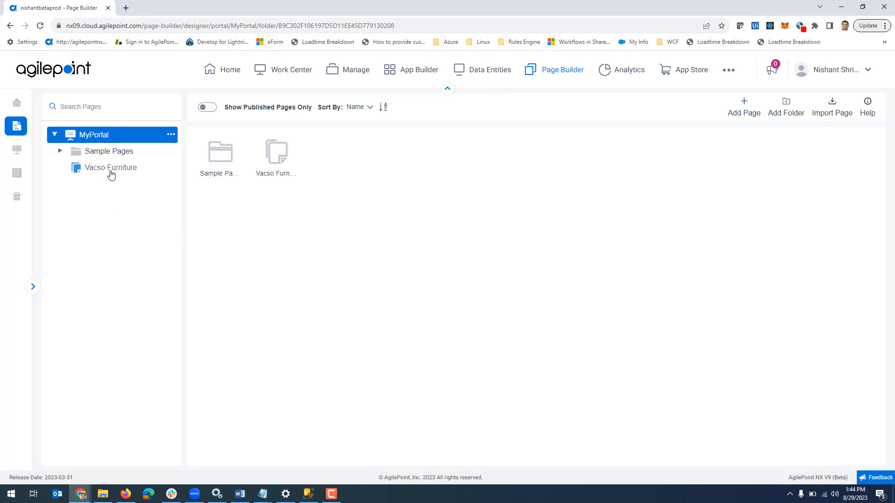
pyautogui.click(111, 170)
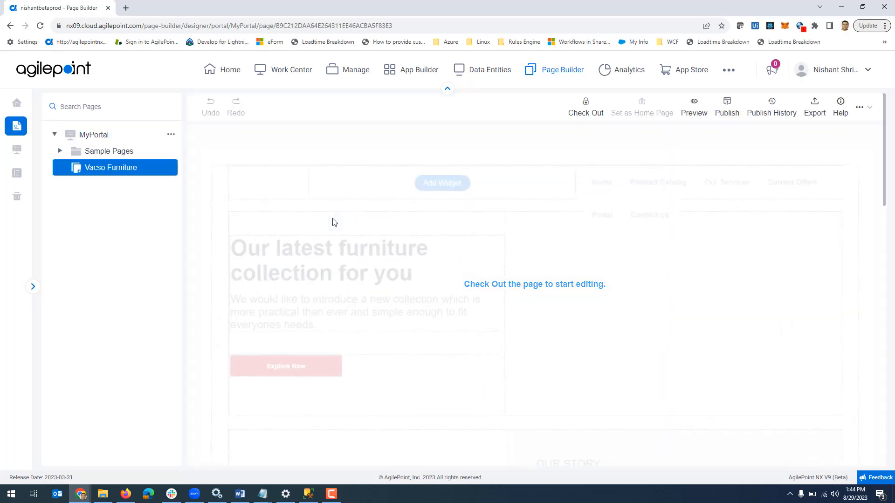
pyautogui.click(726, 110)
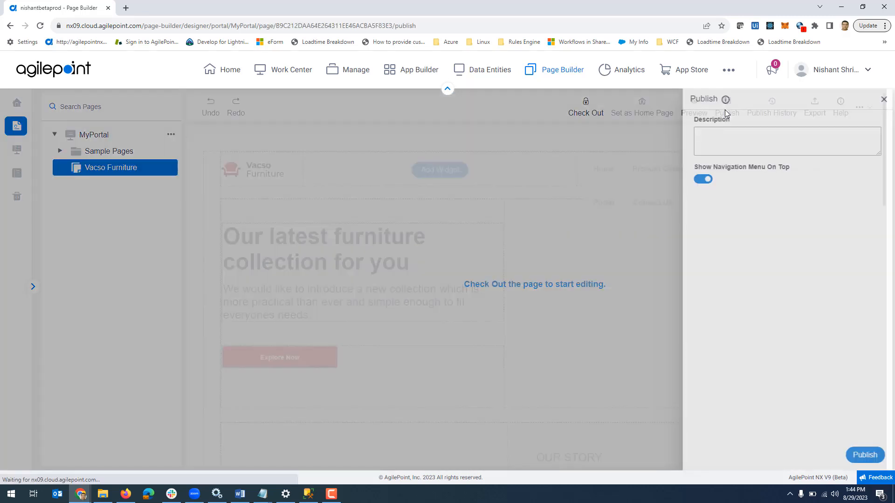
pyautogui.click(867, 455)
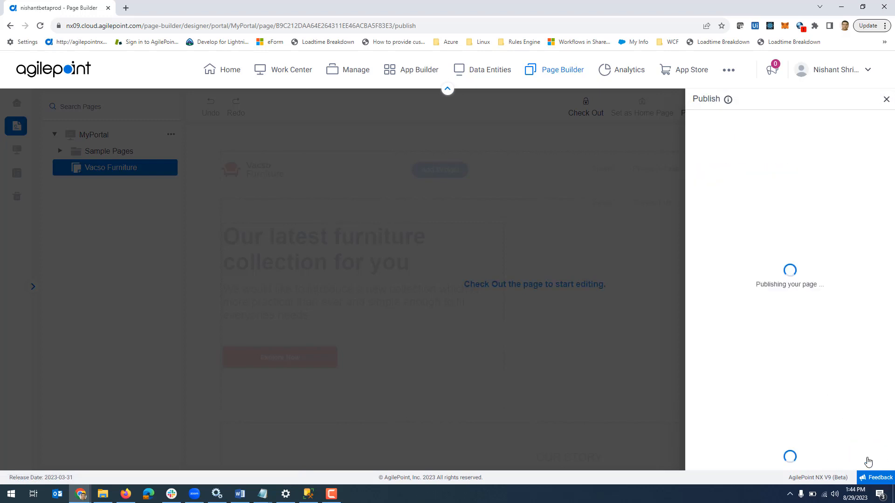